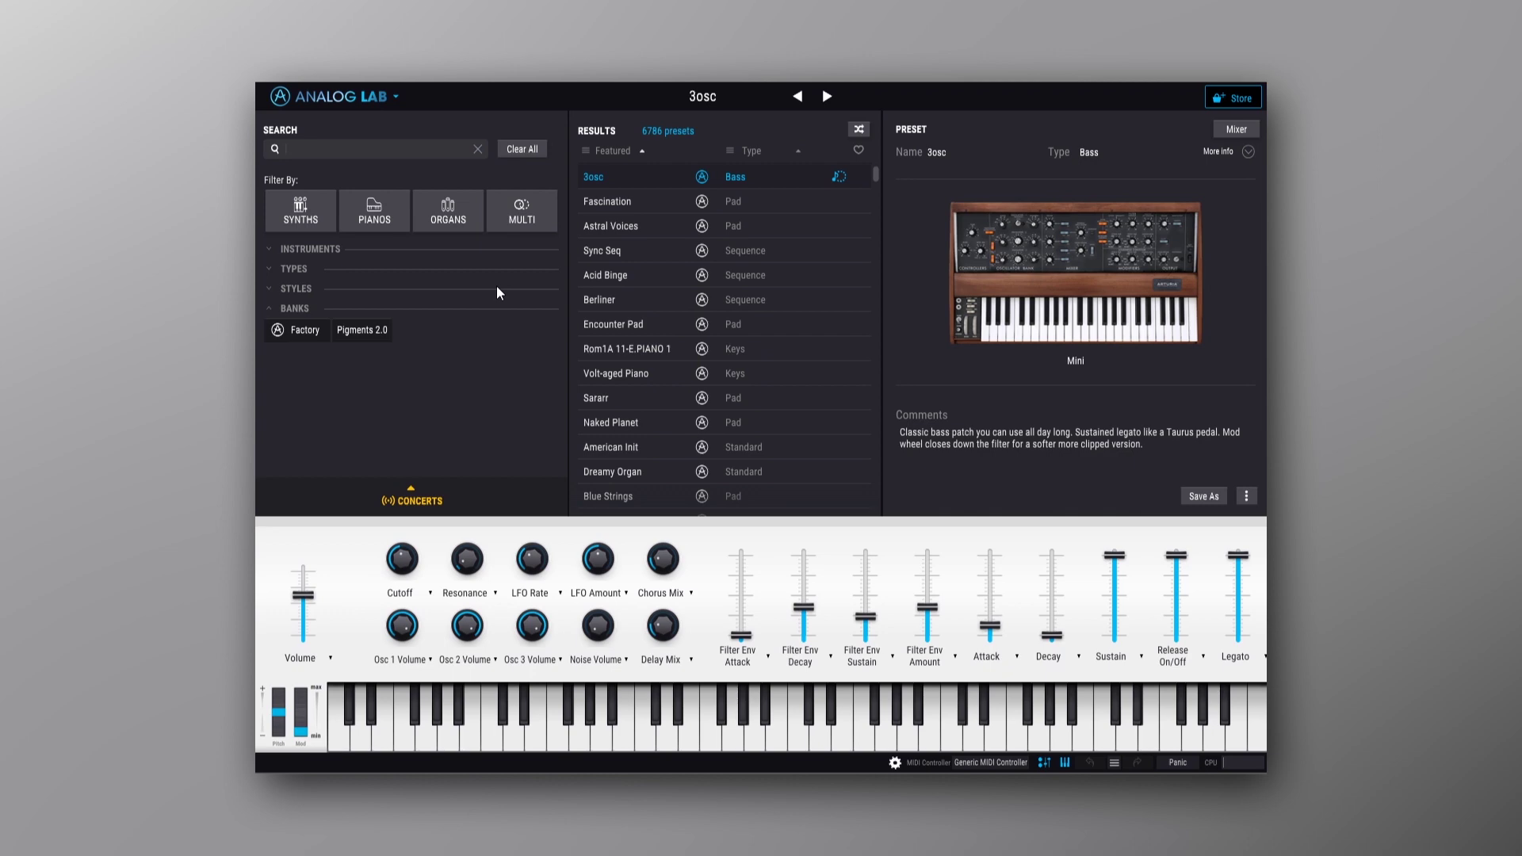
# Filter presets to Synths > Modular (467 results), try Special Force, then load Formant Lead.
pyautogui.click(306, 209)
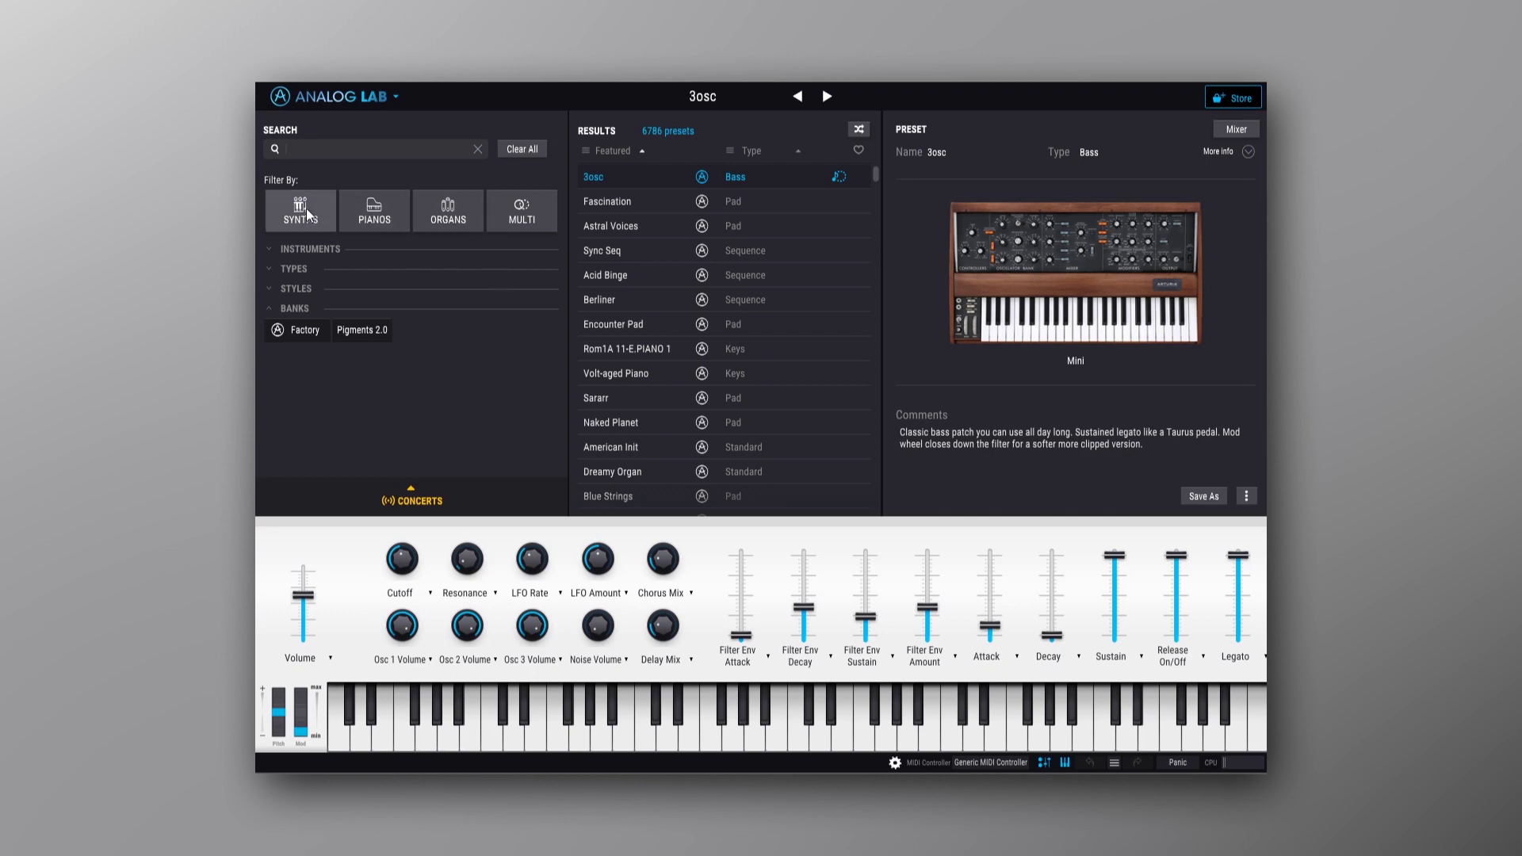
pyautogui.click(268, 247)
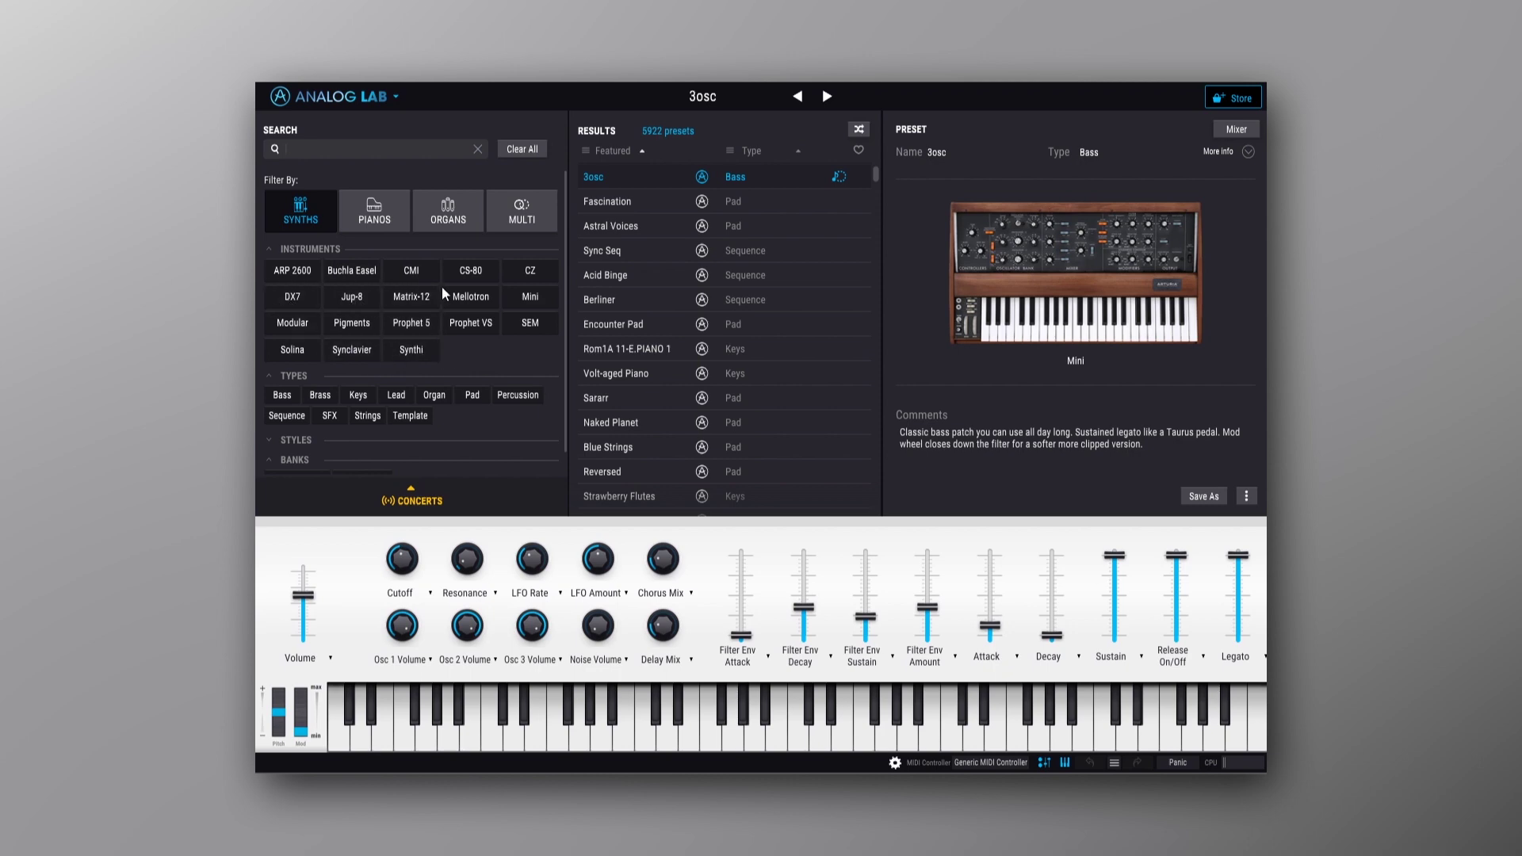
pyautogui.click(295, 325)
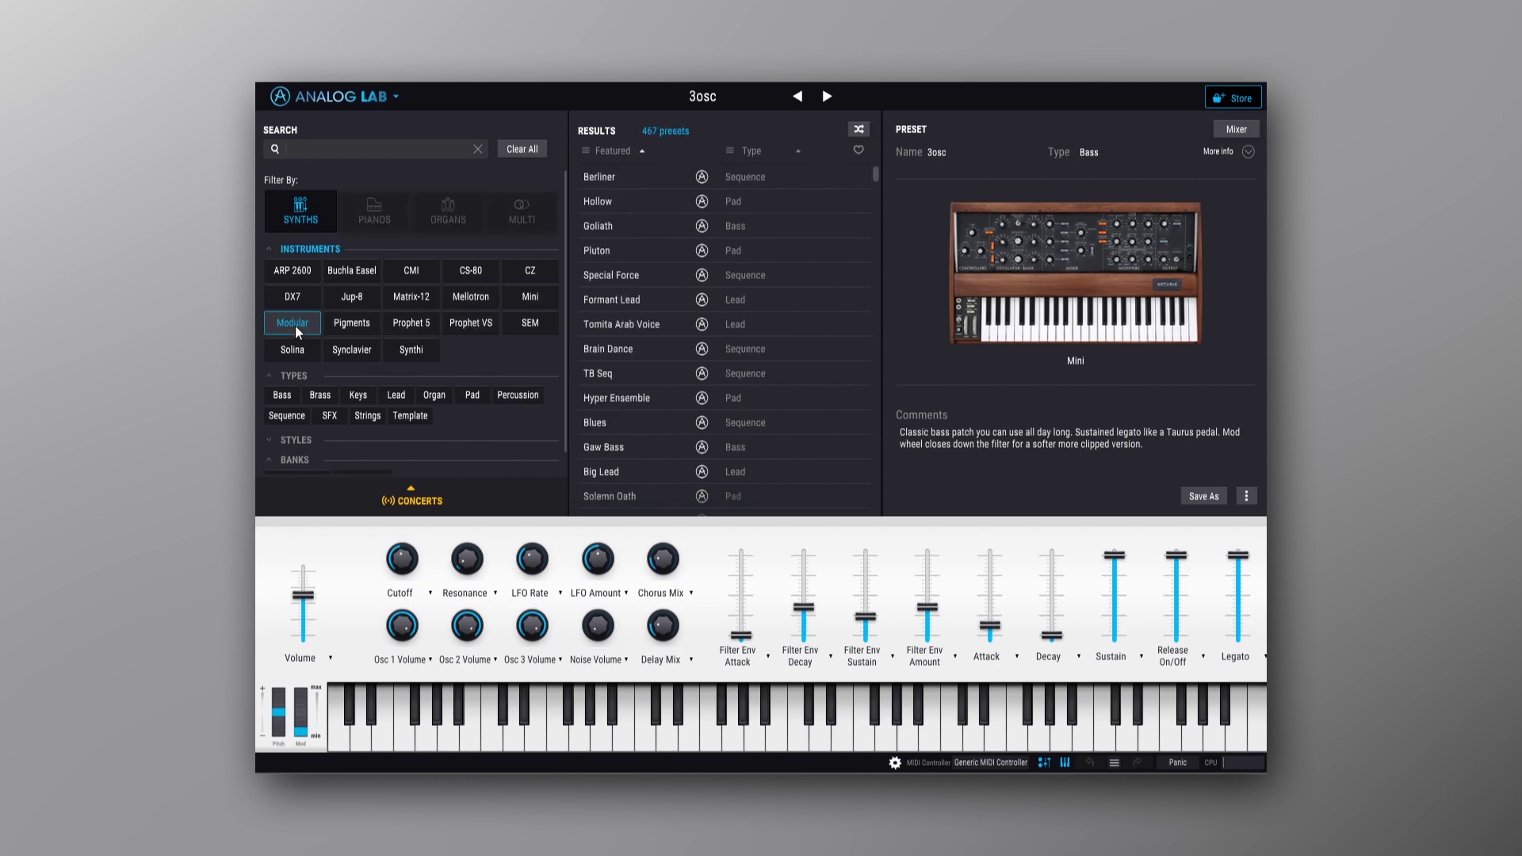
pyautogui.click(626, 275)
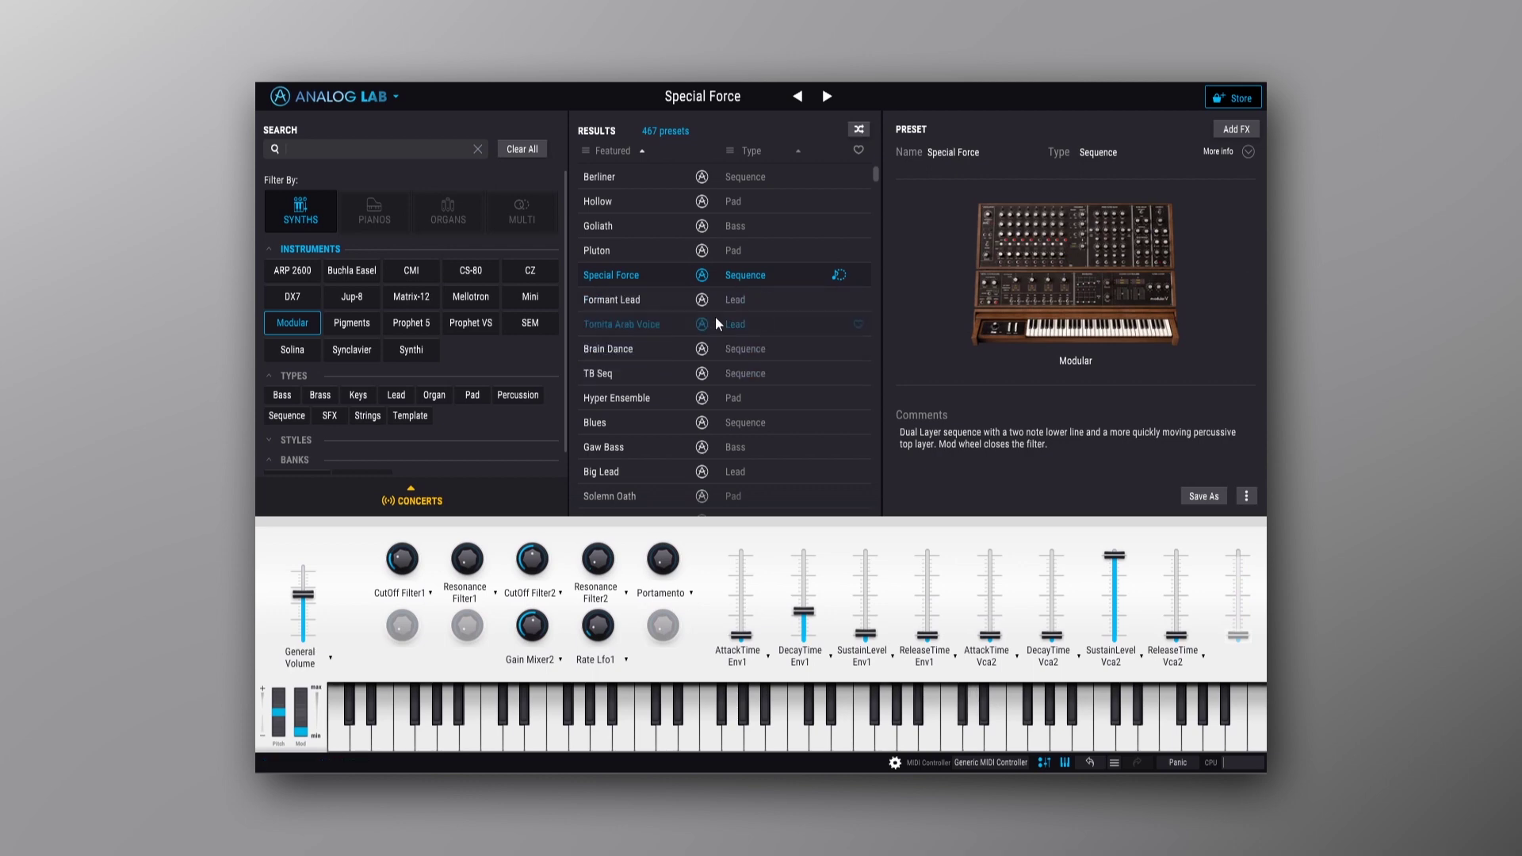
pyautogui.click(626, 297)
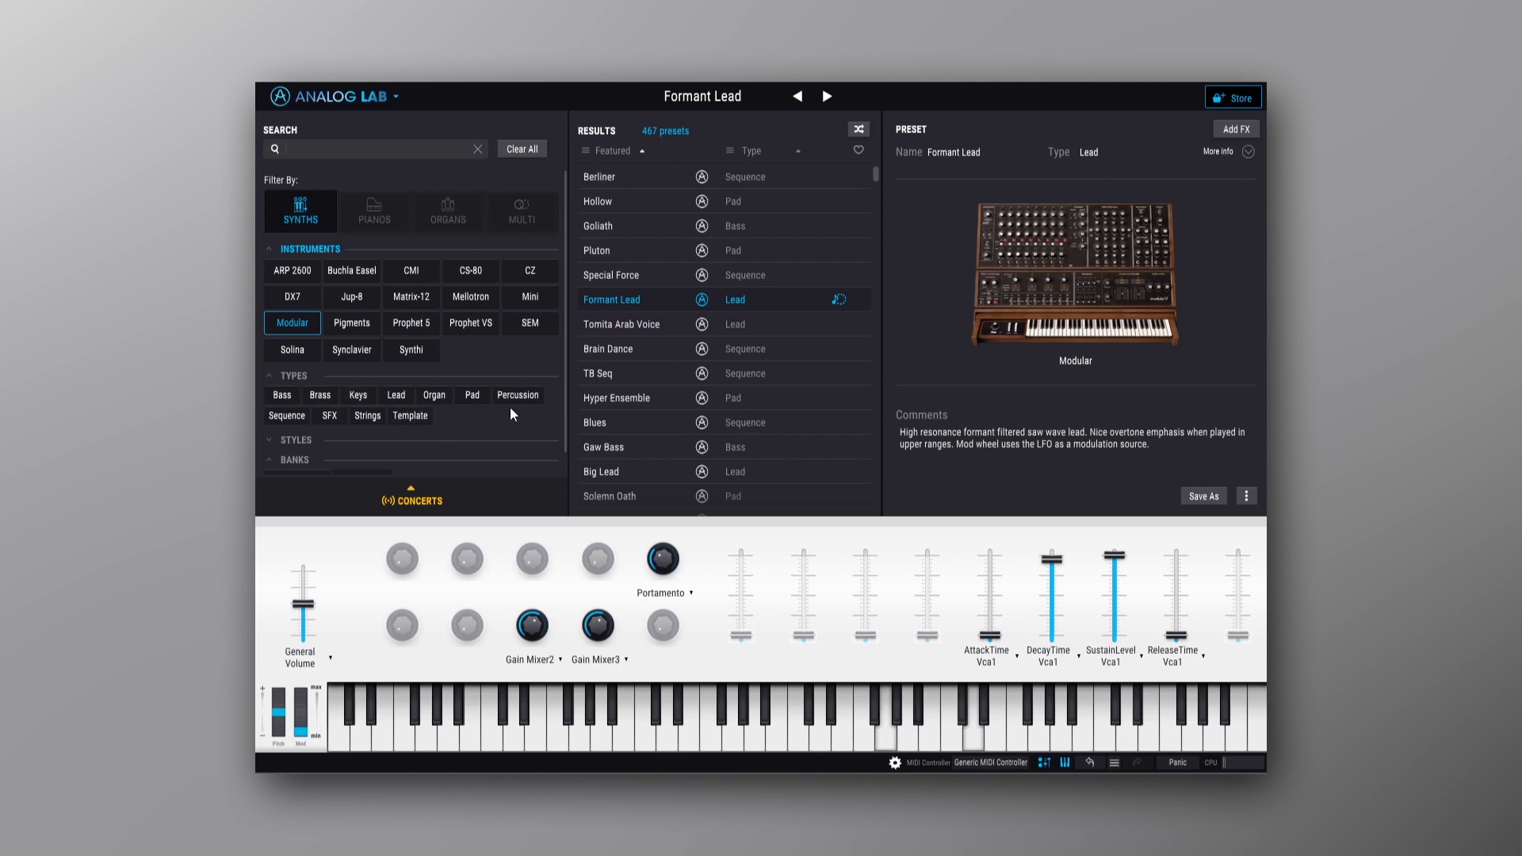
# Switch the instrument filter to Jup-8 (507 presets) and load the Muppet Mayhem pad.
pyautogui.click(352, 298)
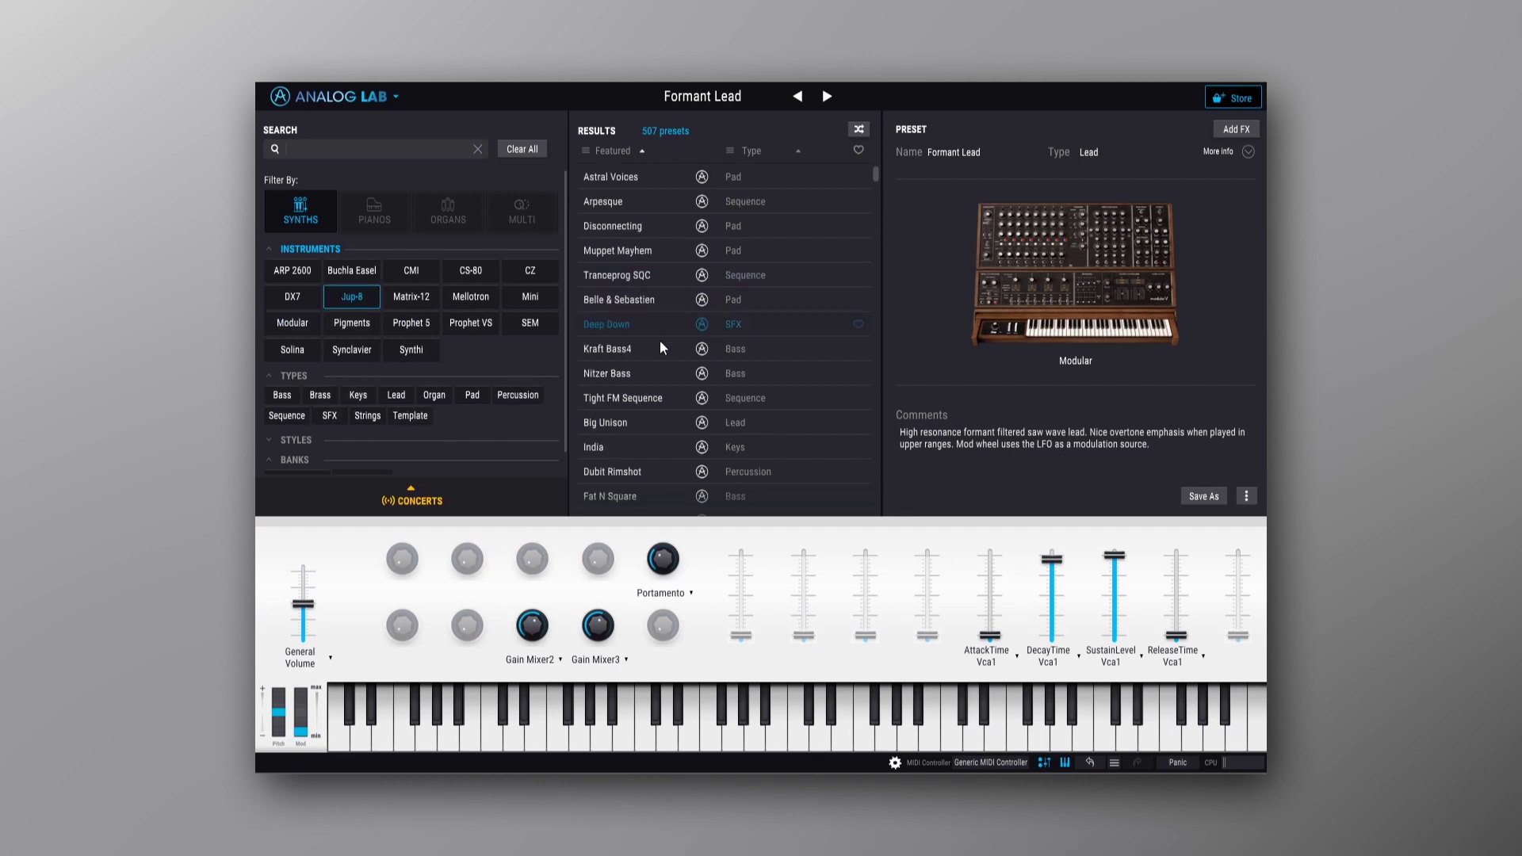
pyautogui.click(642, 251)
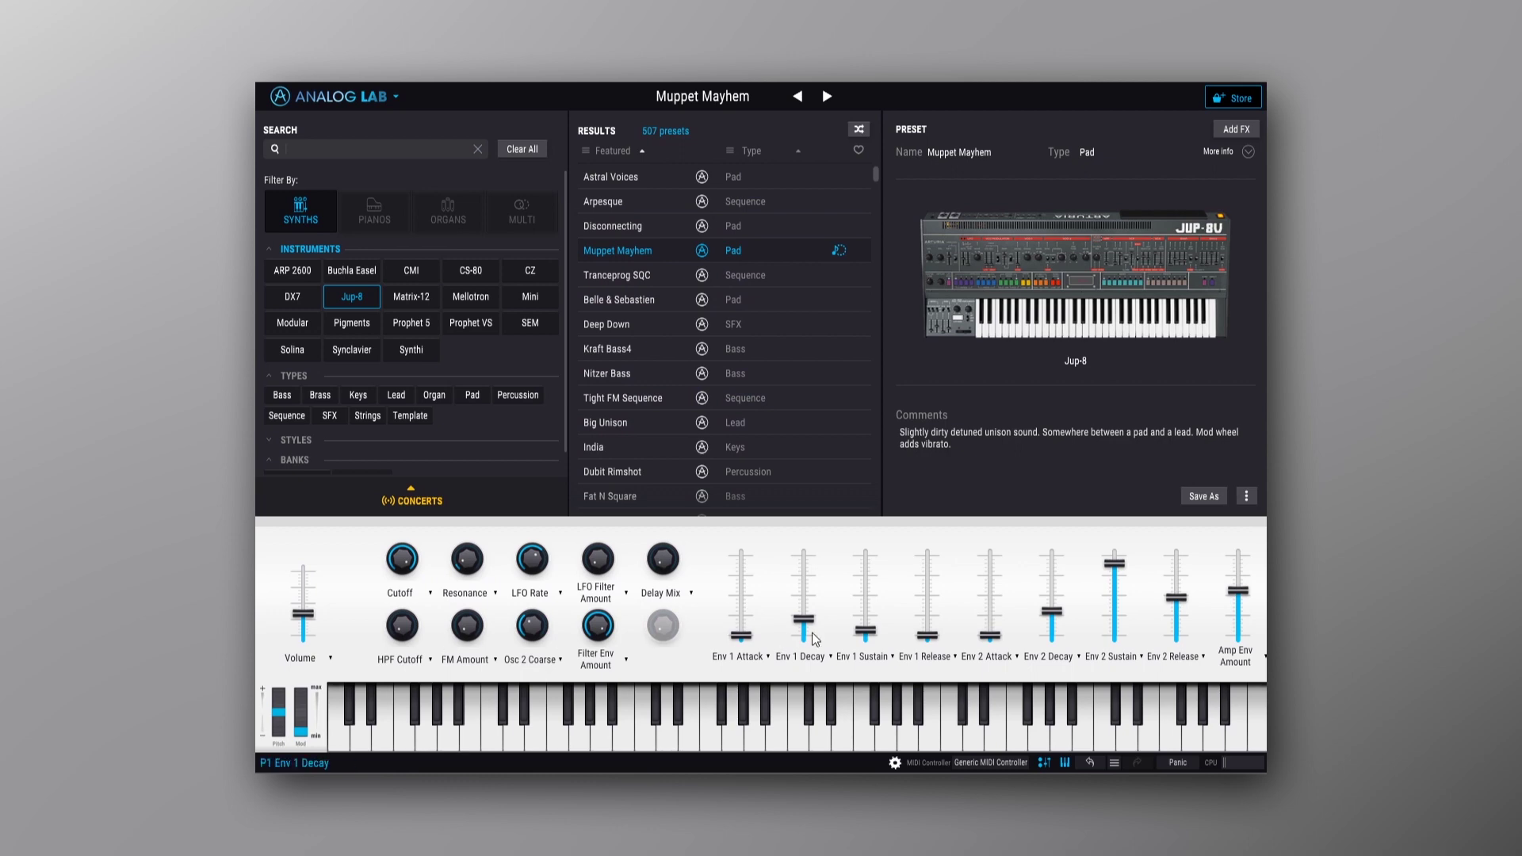
pyautogui.moveTo(668, 642)
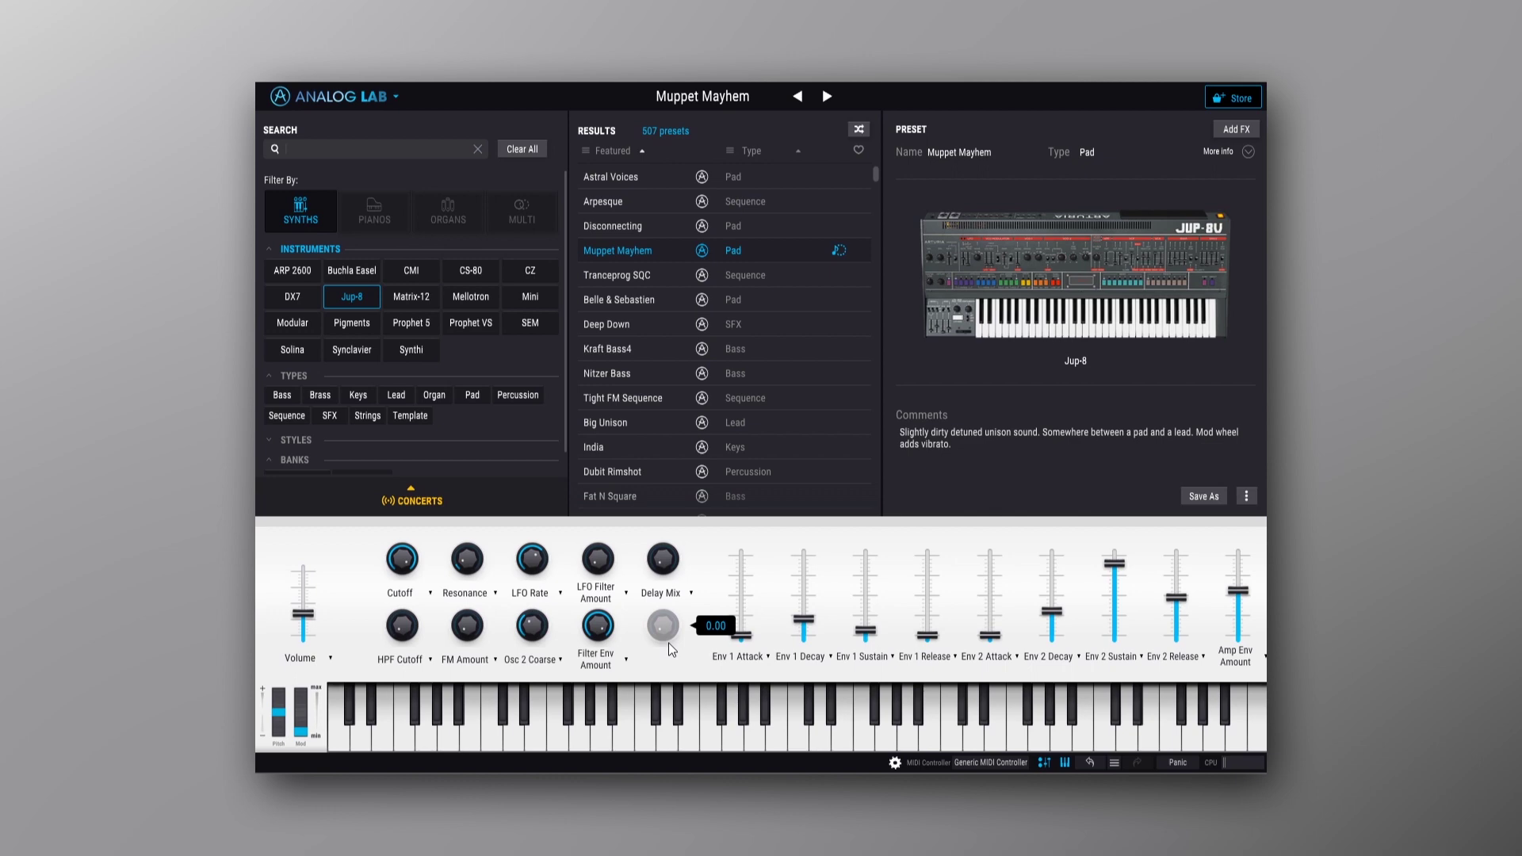
pyautogui.click(828, 658)
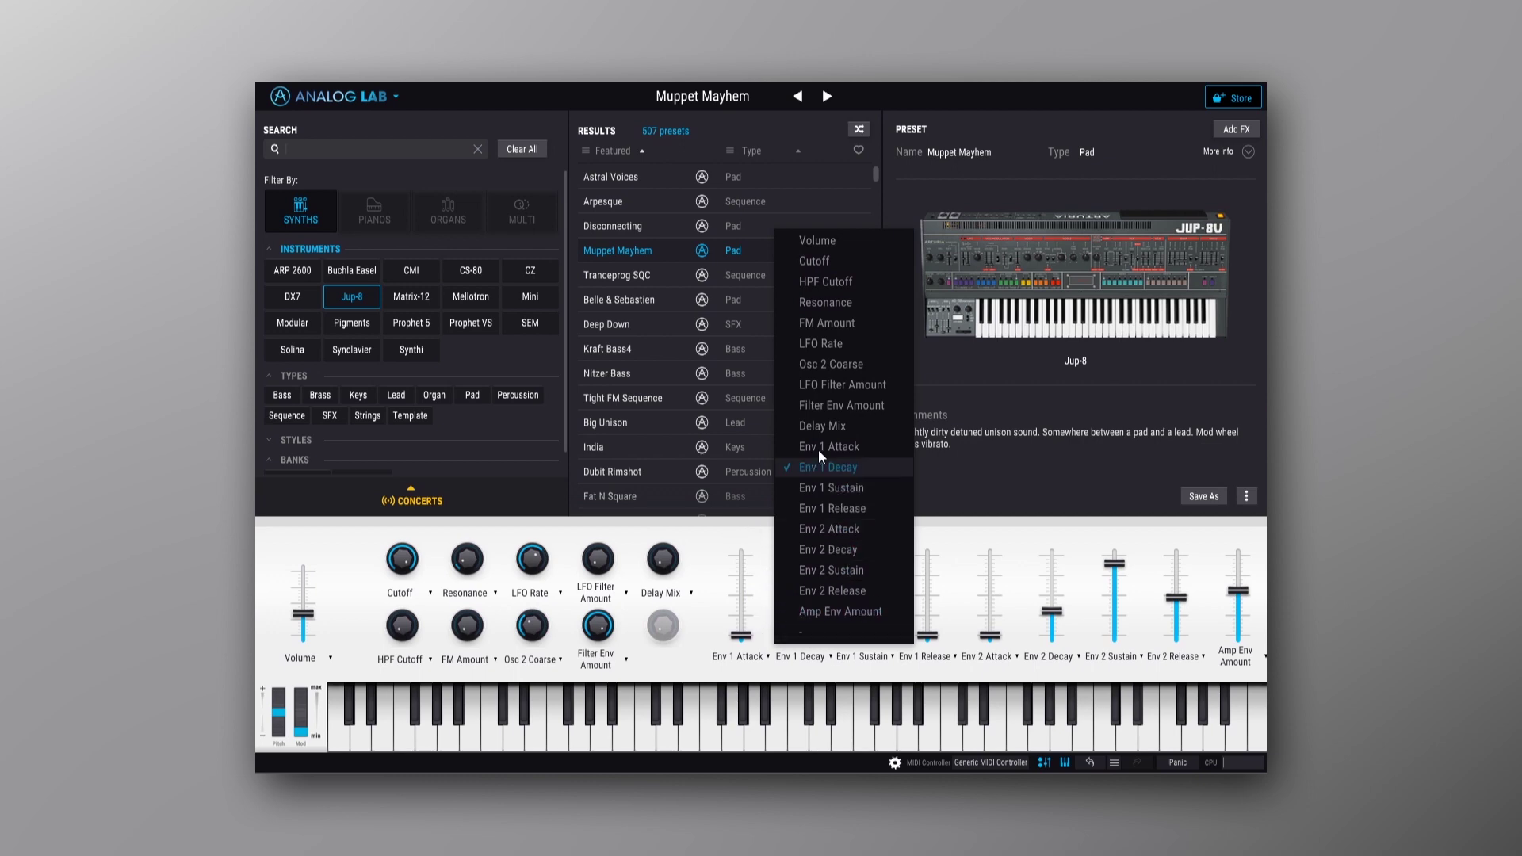
pyautogui.click(687, 542)
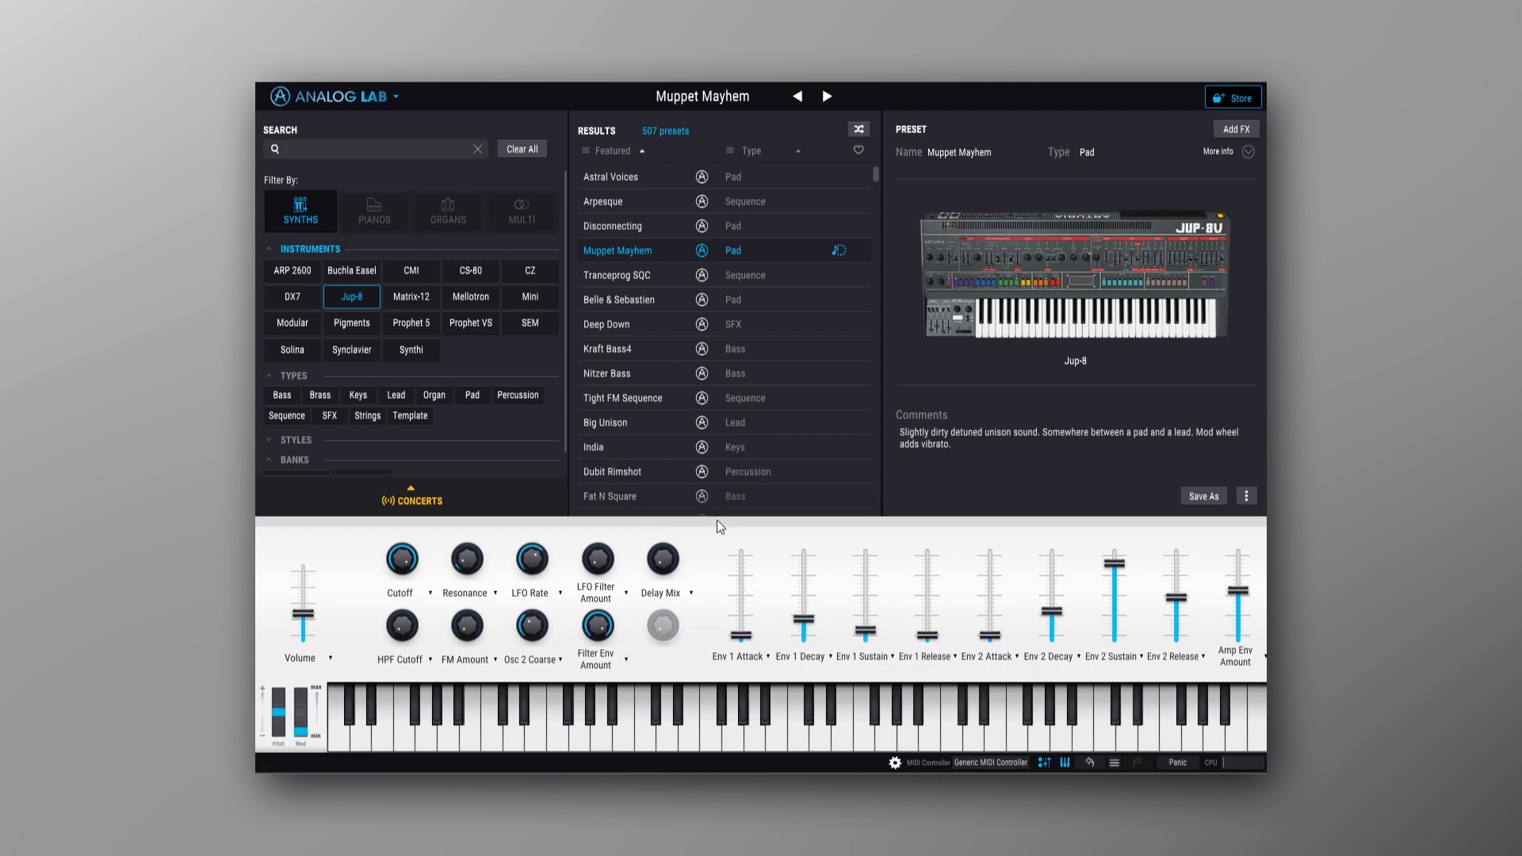
pyautogui.moveTo(1034, 335)
pyautogui.click(1071, 282)
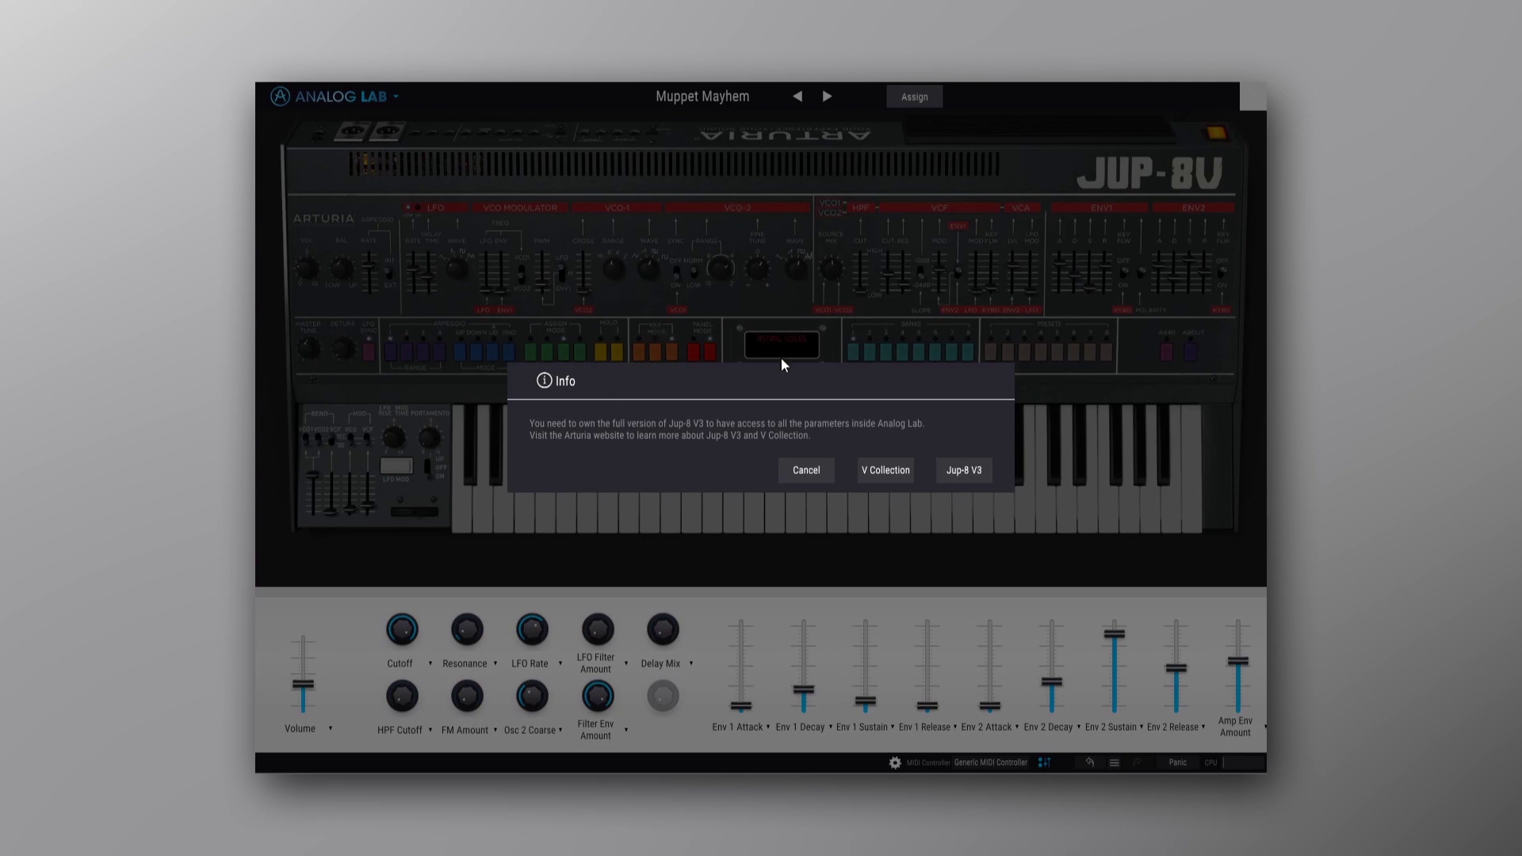
pyautogui.click(807, 476)
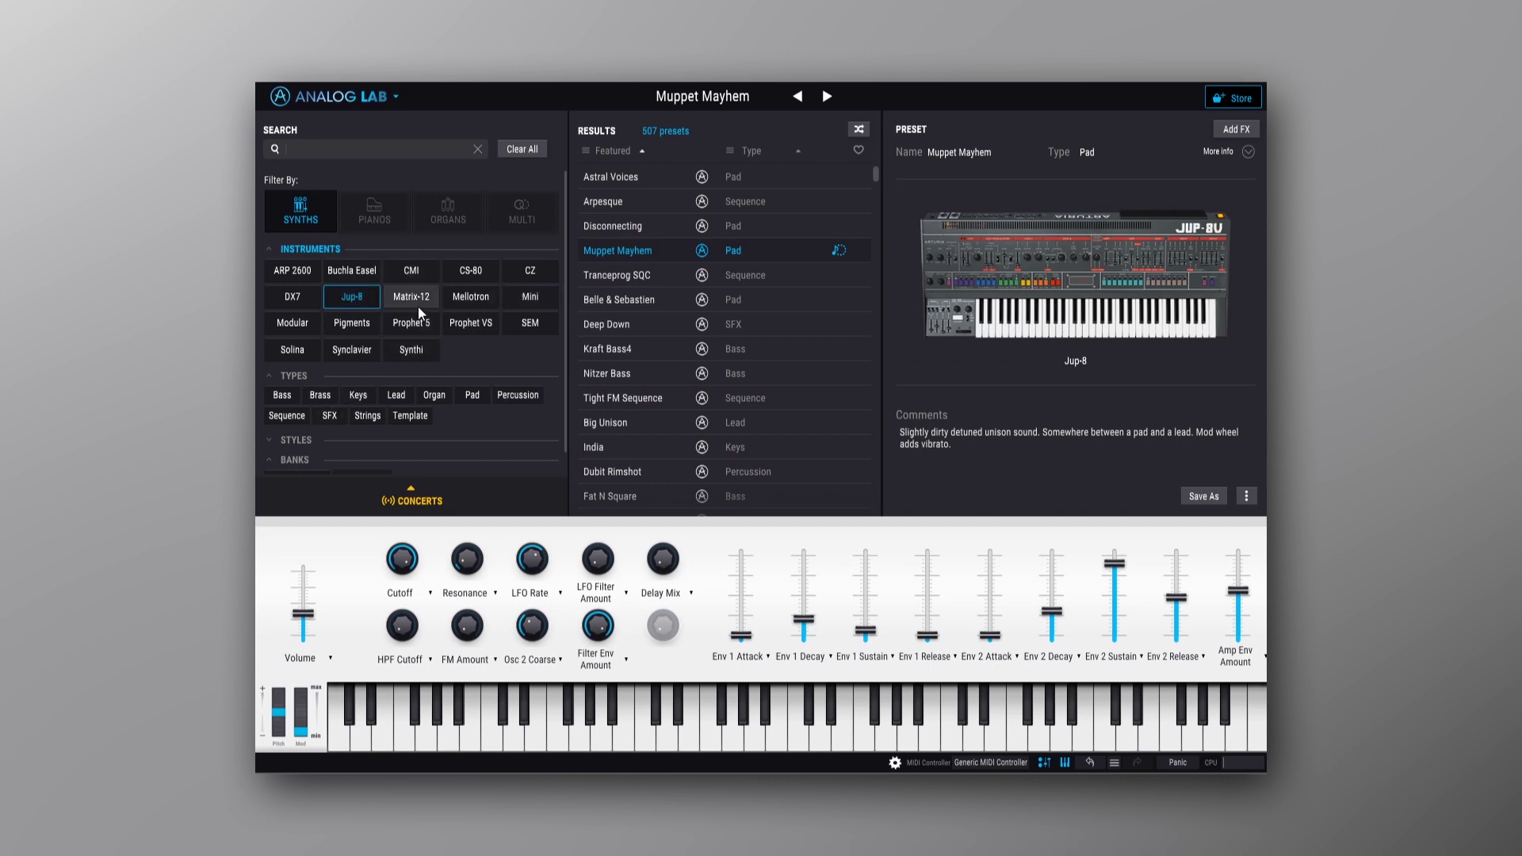
# Clear the Jup-8 filter, load the Choir1 pad from 5922 presets, and show its empty effects mixer.
pyautogui.click(349, 298)
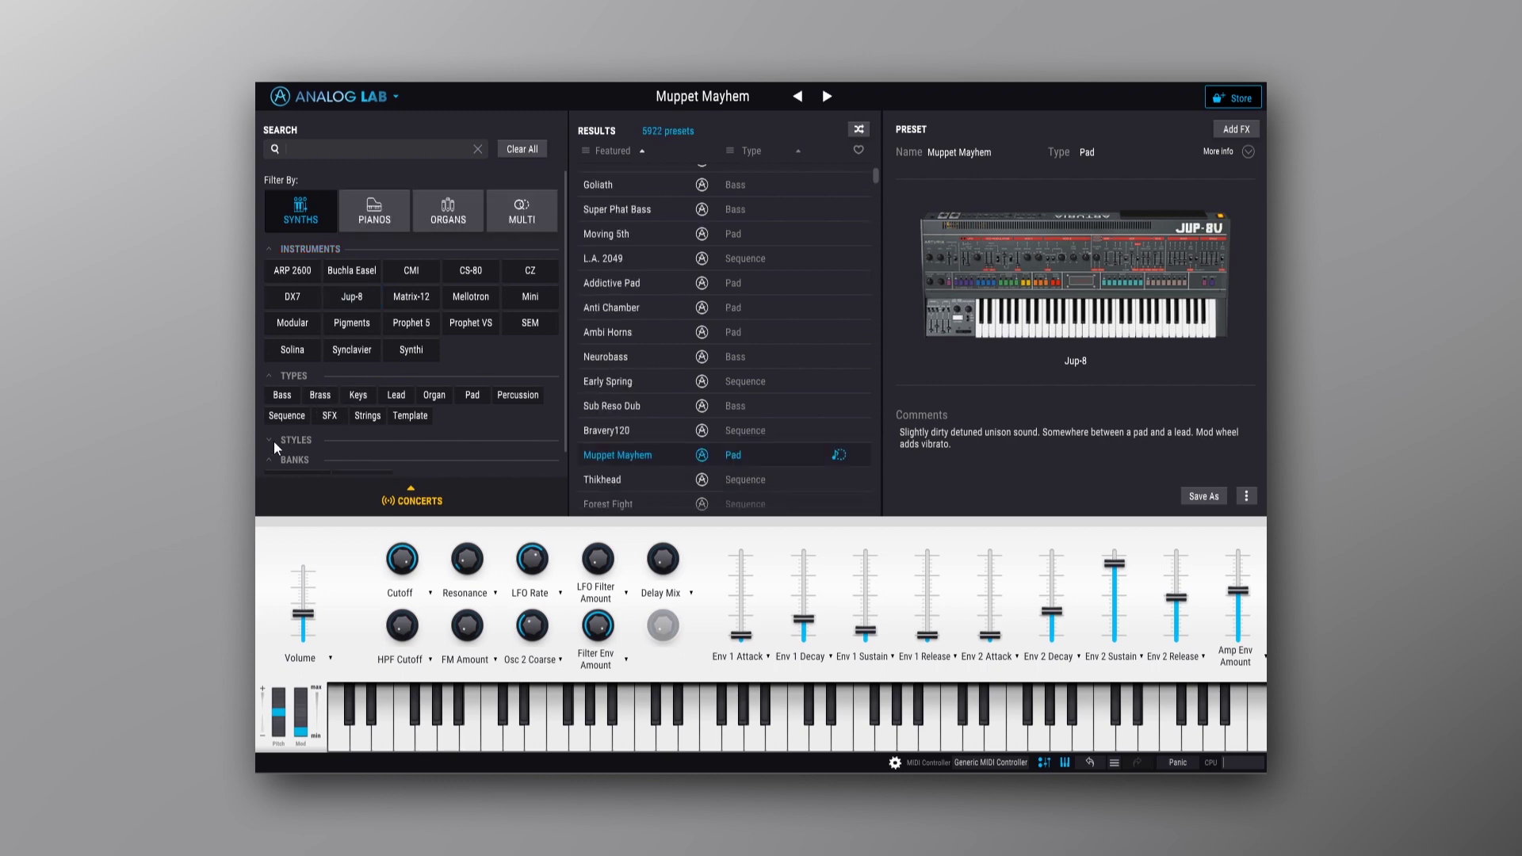
pyautogui.click(271, 439)
pyautogui.scroll(-3, 360, 415)
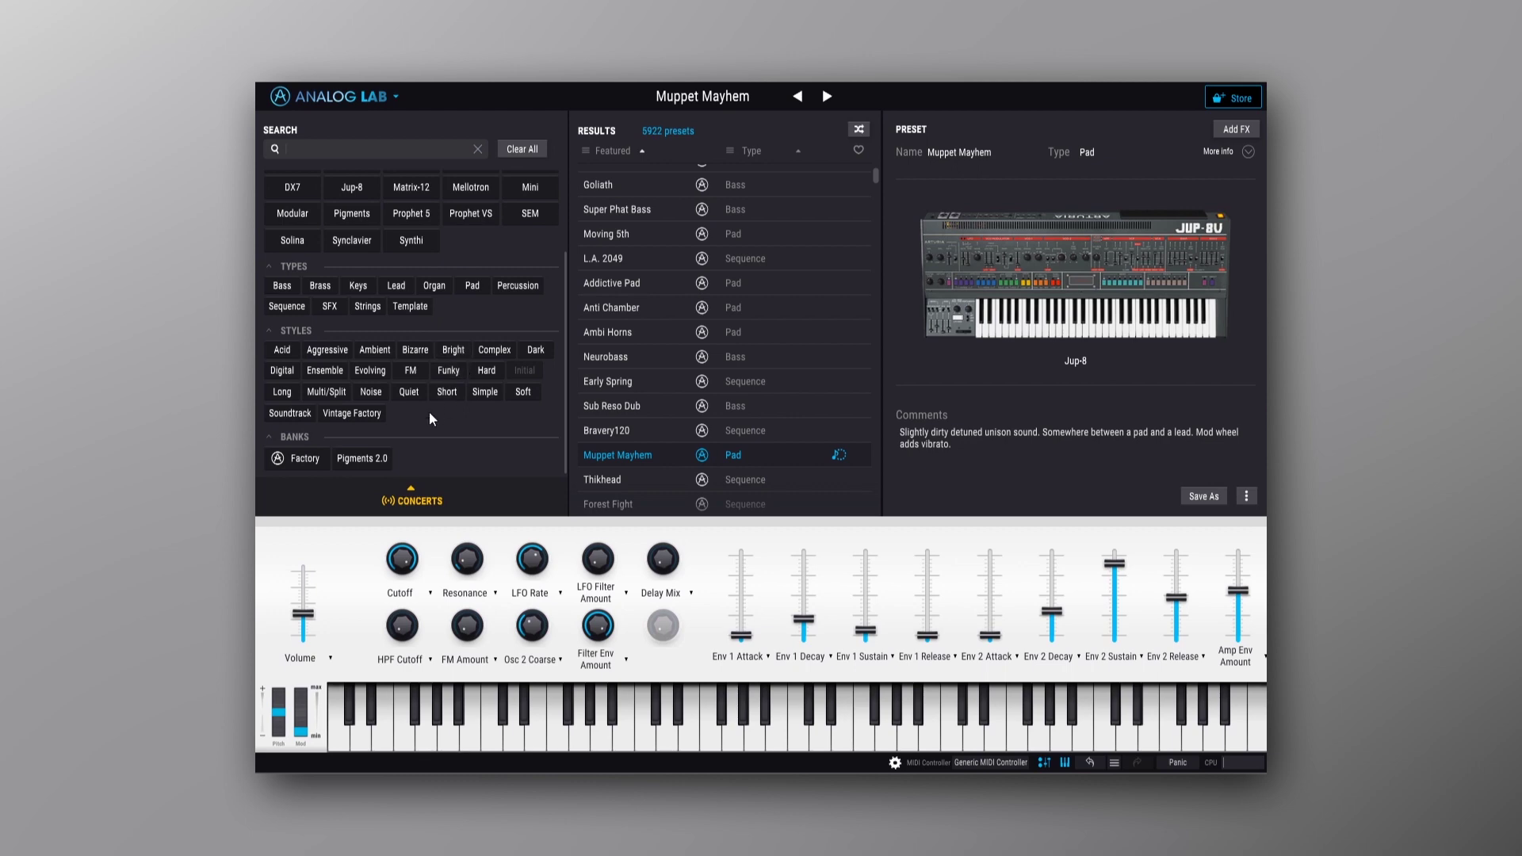
pyautogui.moveTo(986, 303)
pyautogui.scroll(-3, 818, 366)
pyautogui.click(650, 448)
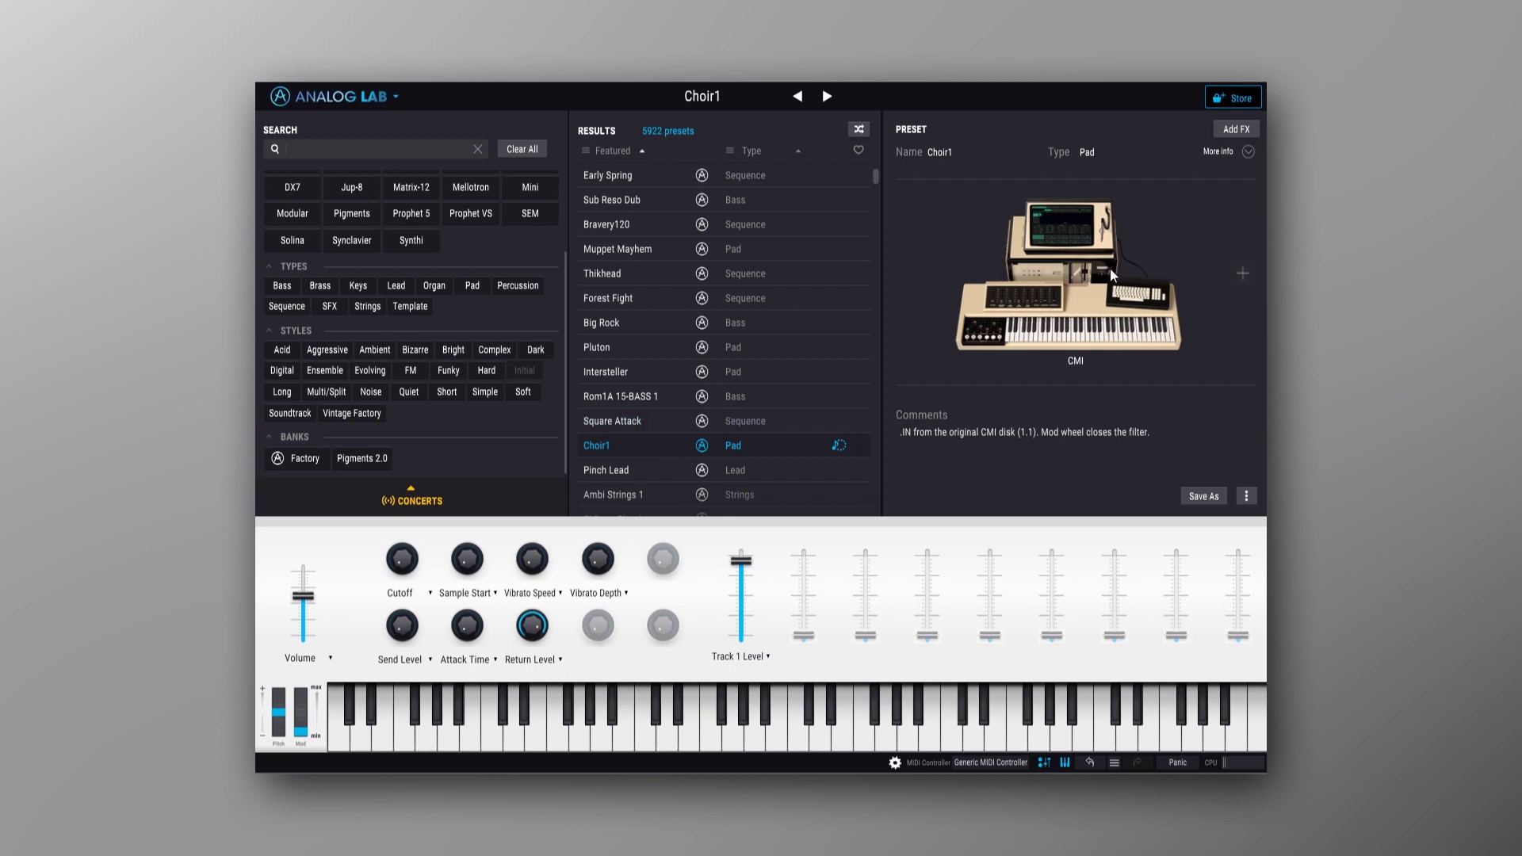
pyautogui.click(1233, 128)
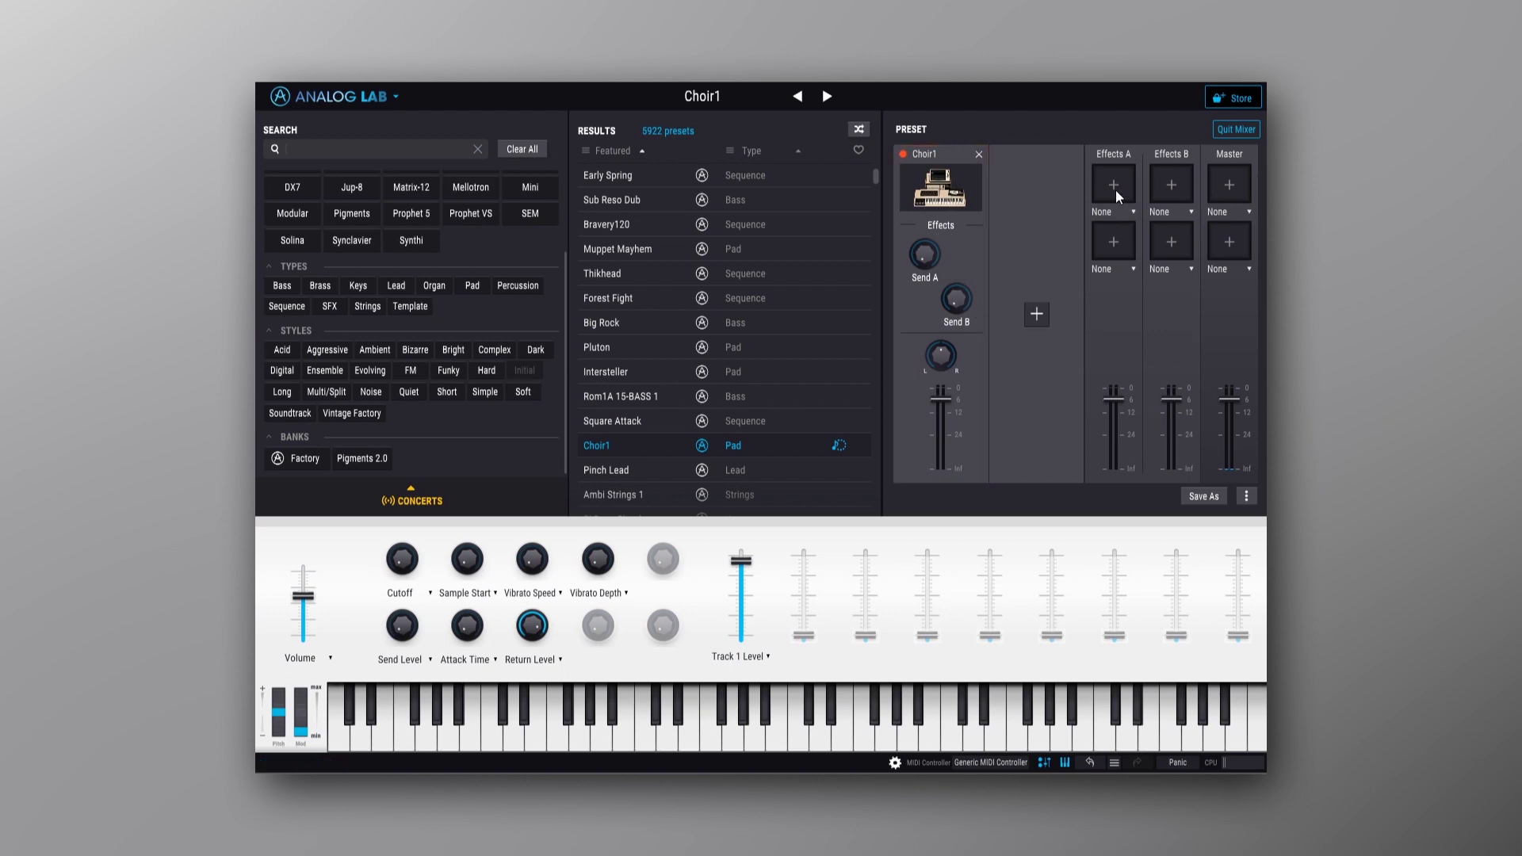
pyautogui.click(1131, 212)
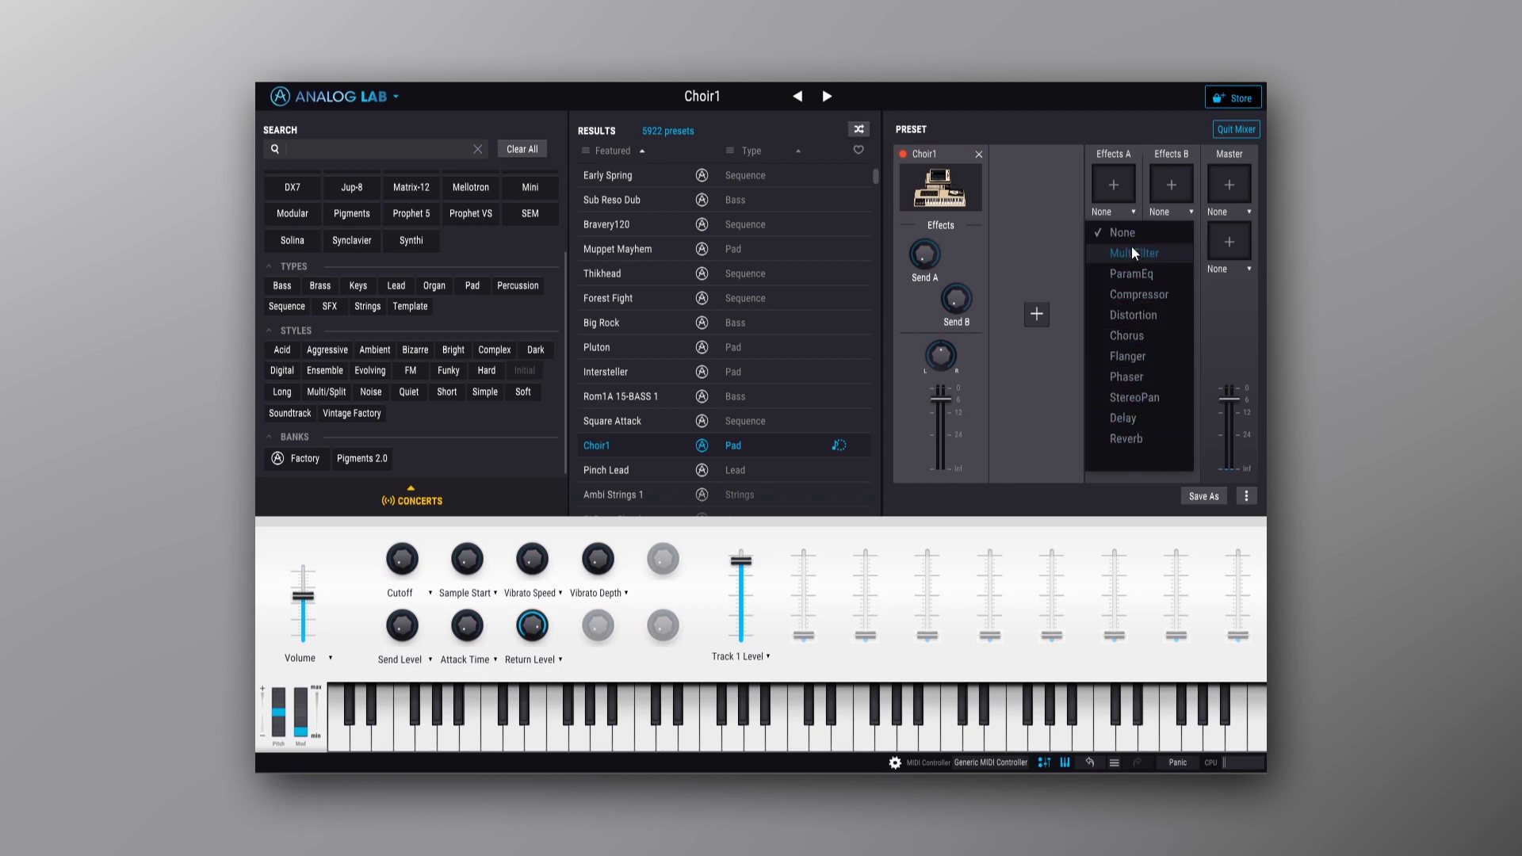
pyautogui.click(1130, 211)
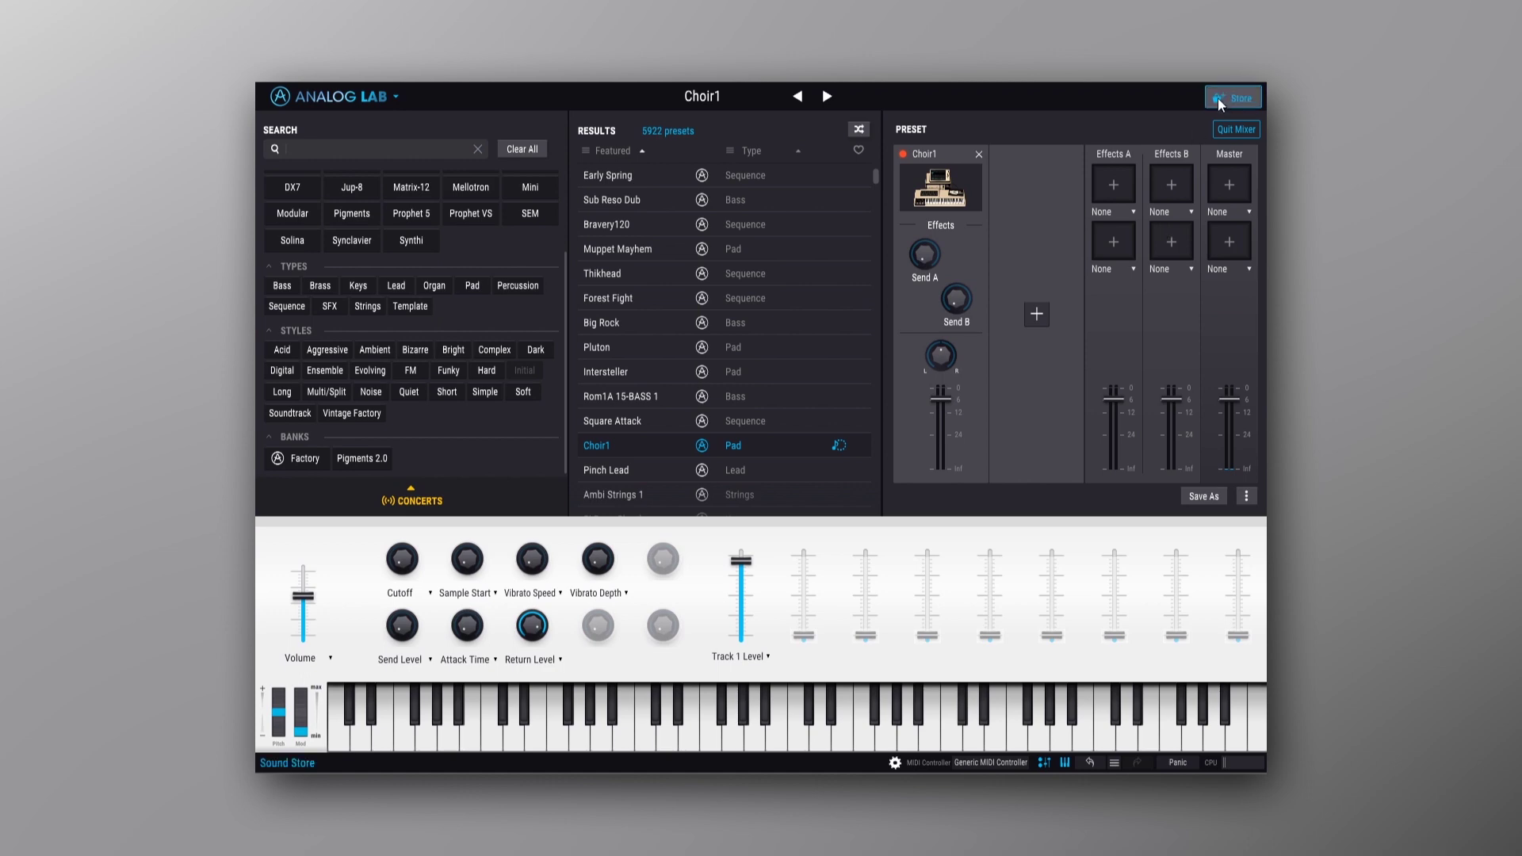
# Leave the mixer, convert Choir1 to a multi, and load Belle & Sebastien as Part 2.
pyautogui.click(1237, 129)
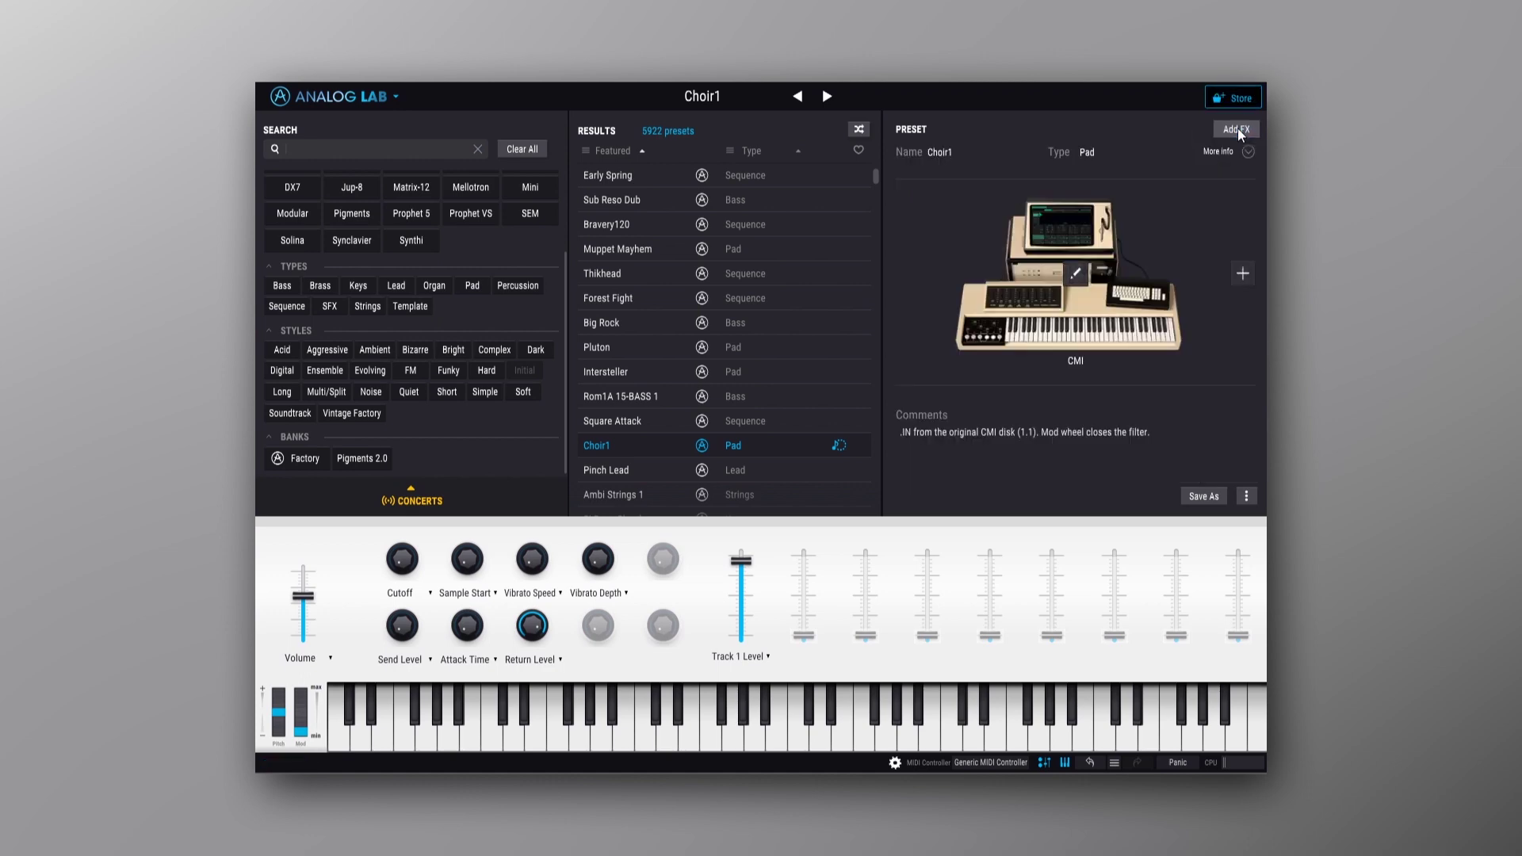
pyautogui.click(1243, 274)
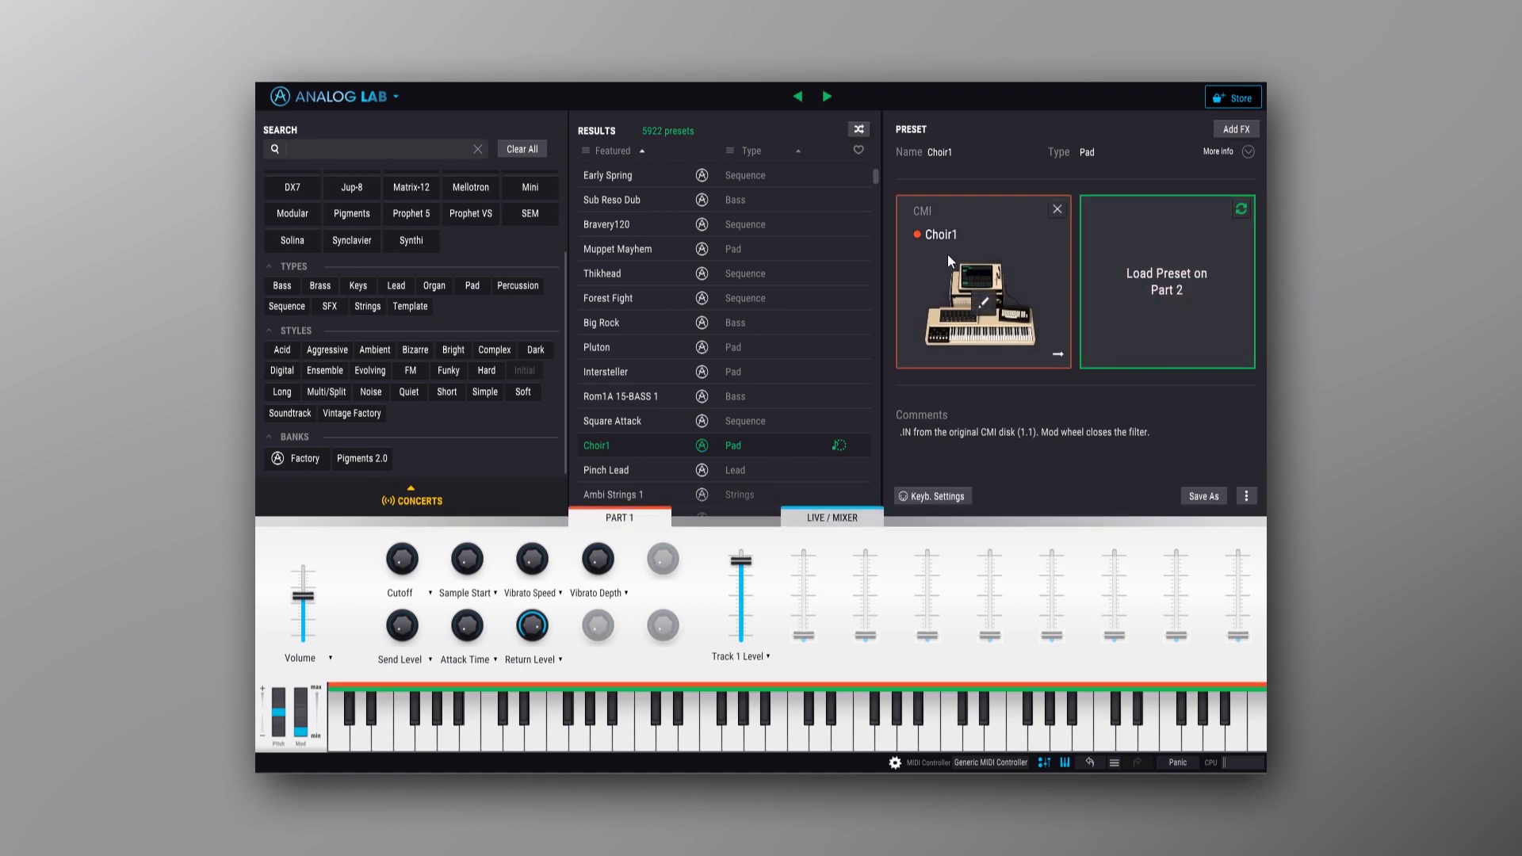
pyautogui.scroll(-4, 731, 386)
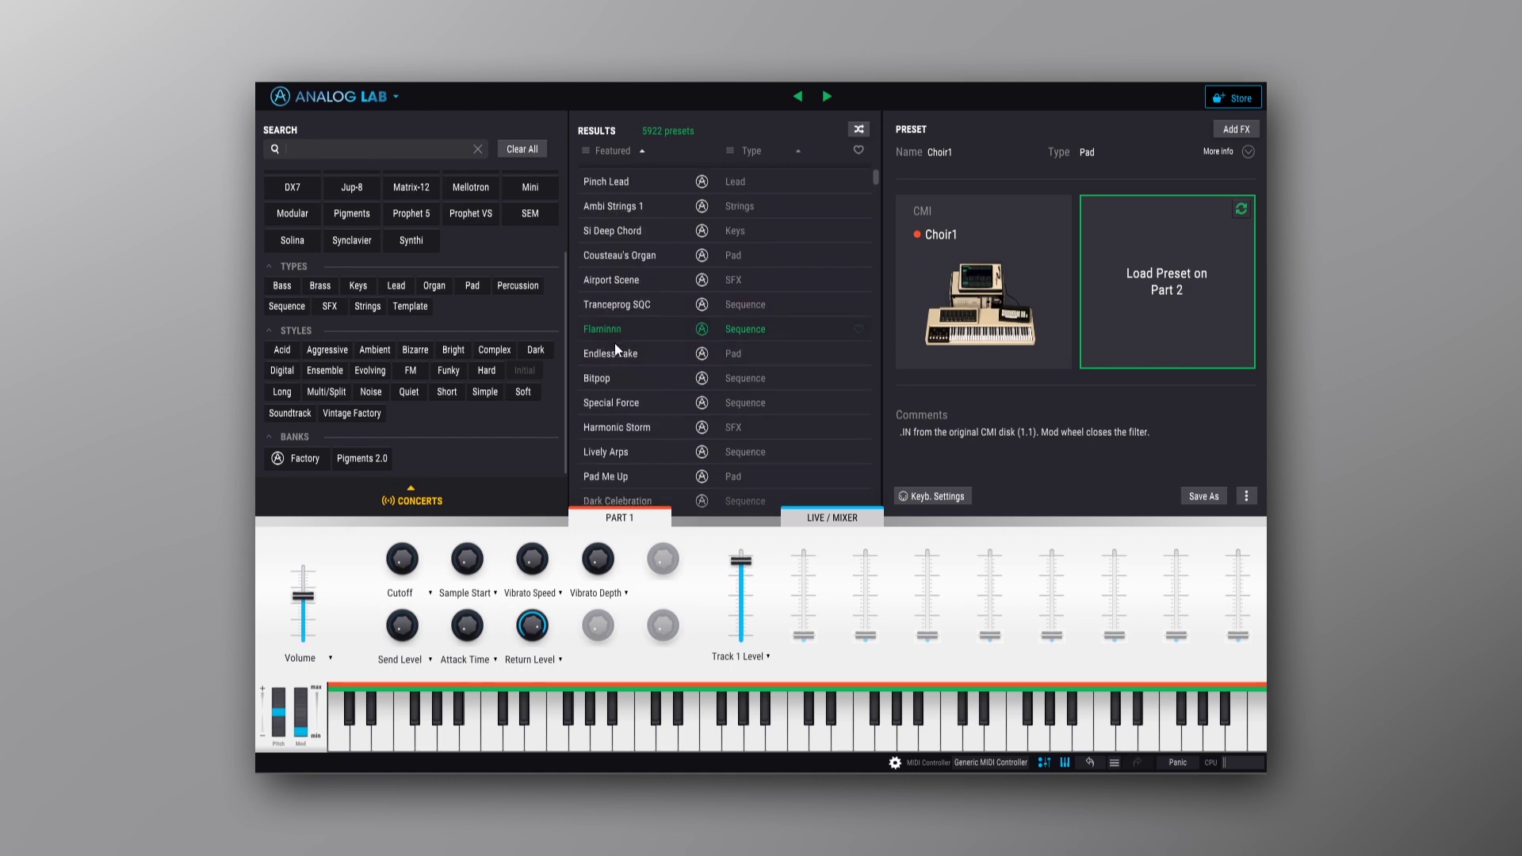
pyautogui.moveTo(607, 474); pyautogui.dragTo(1130, 283)
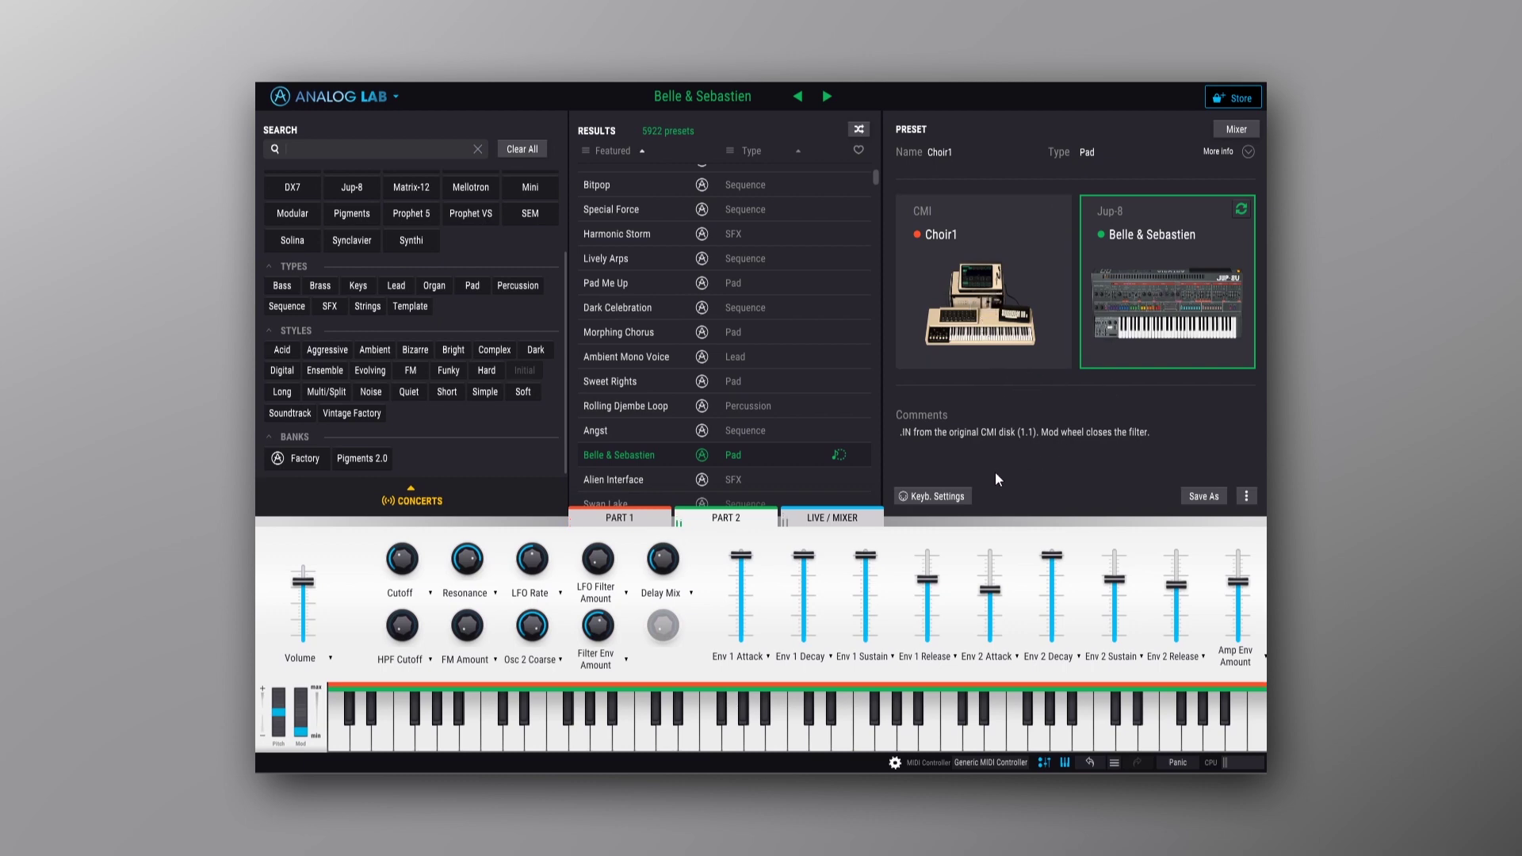
# Set the keyboard ranges of Choir1 and Belle & Sebastien to both span C-2 to G8.
pyautogui.click(905, 497)
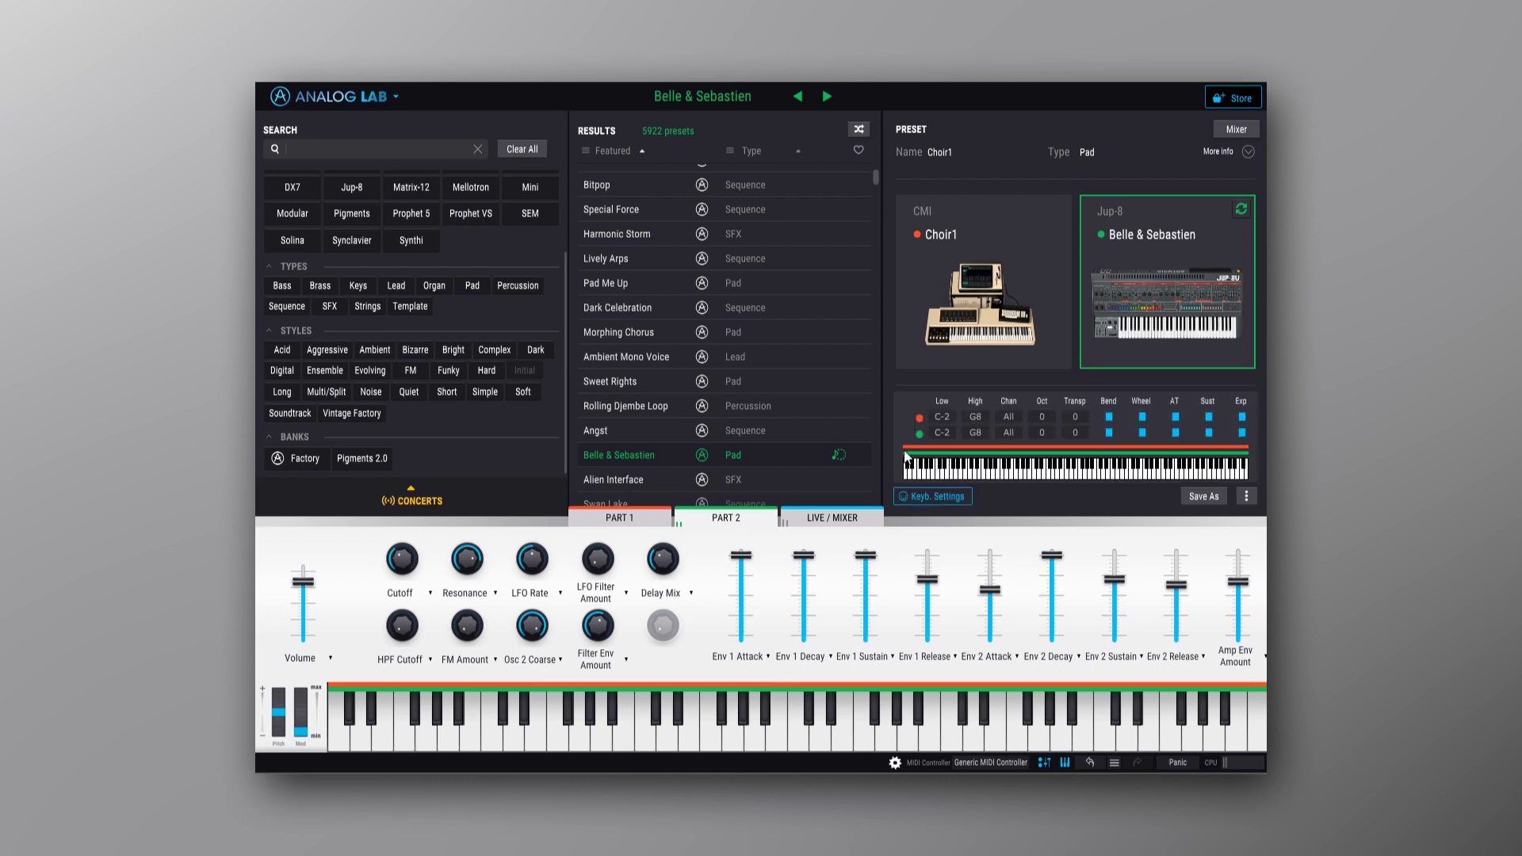
pyautogui.moveTo(909, 454); pyautogui.dragTo(1072, 449)
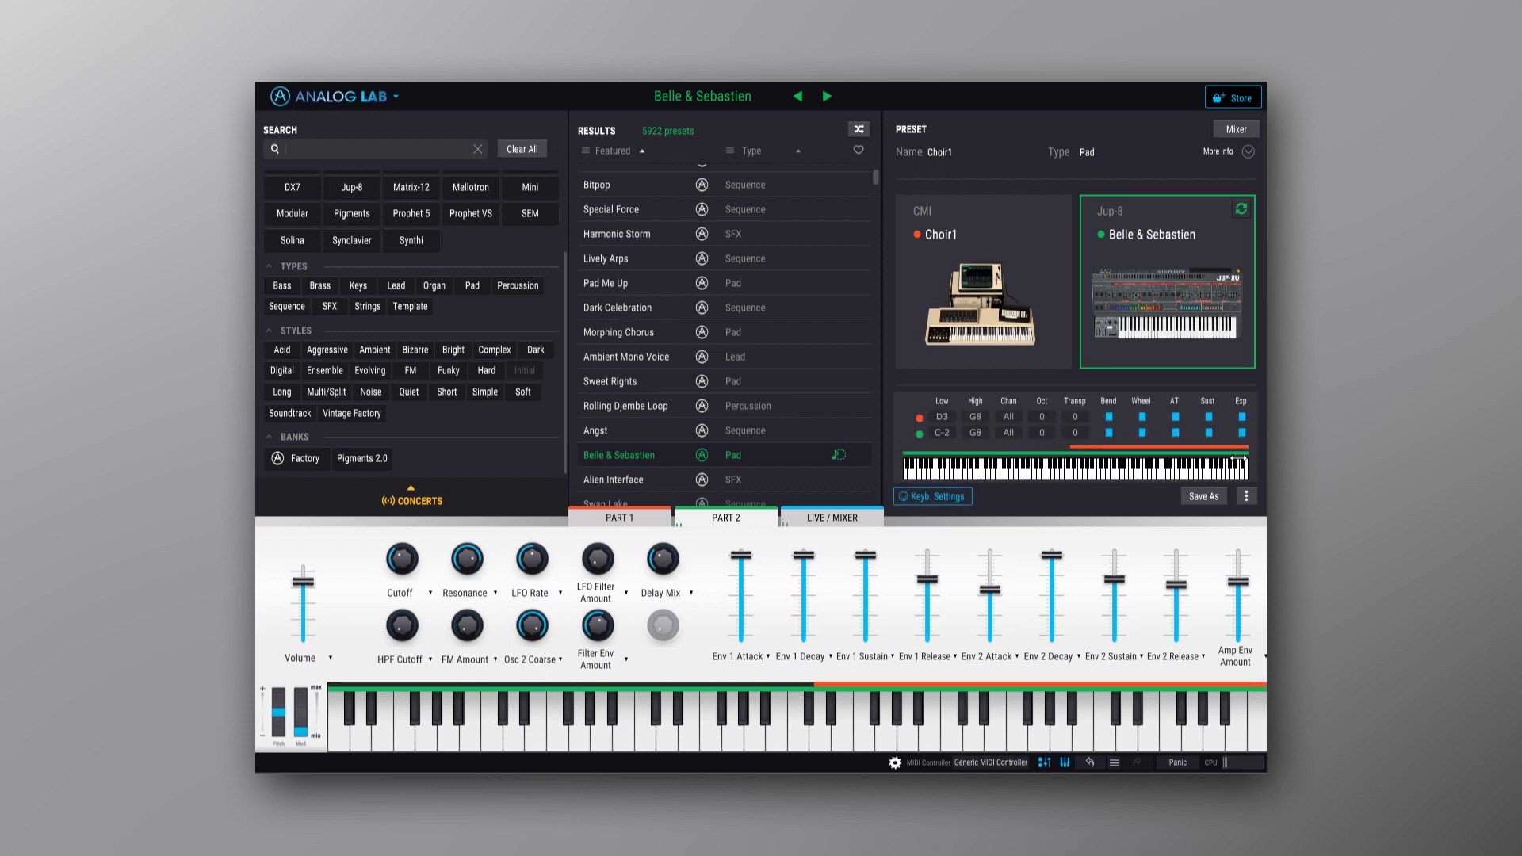
pyautogui.moveTo(1246, 453); pyautogui.dragTo(1070, 454)
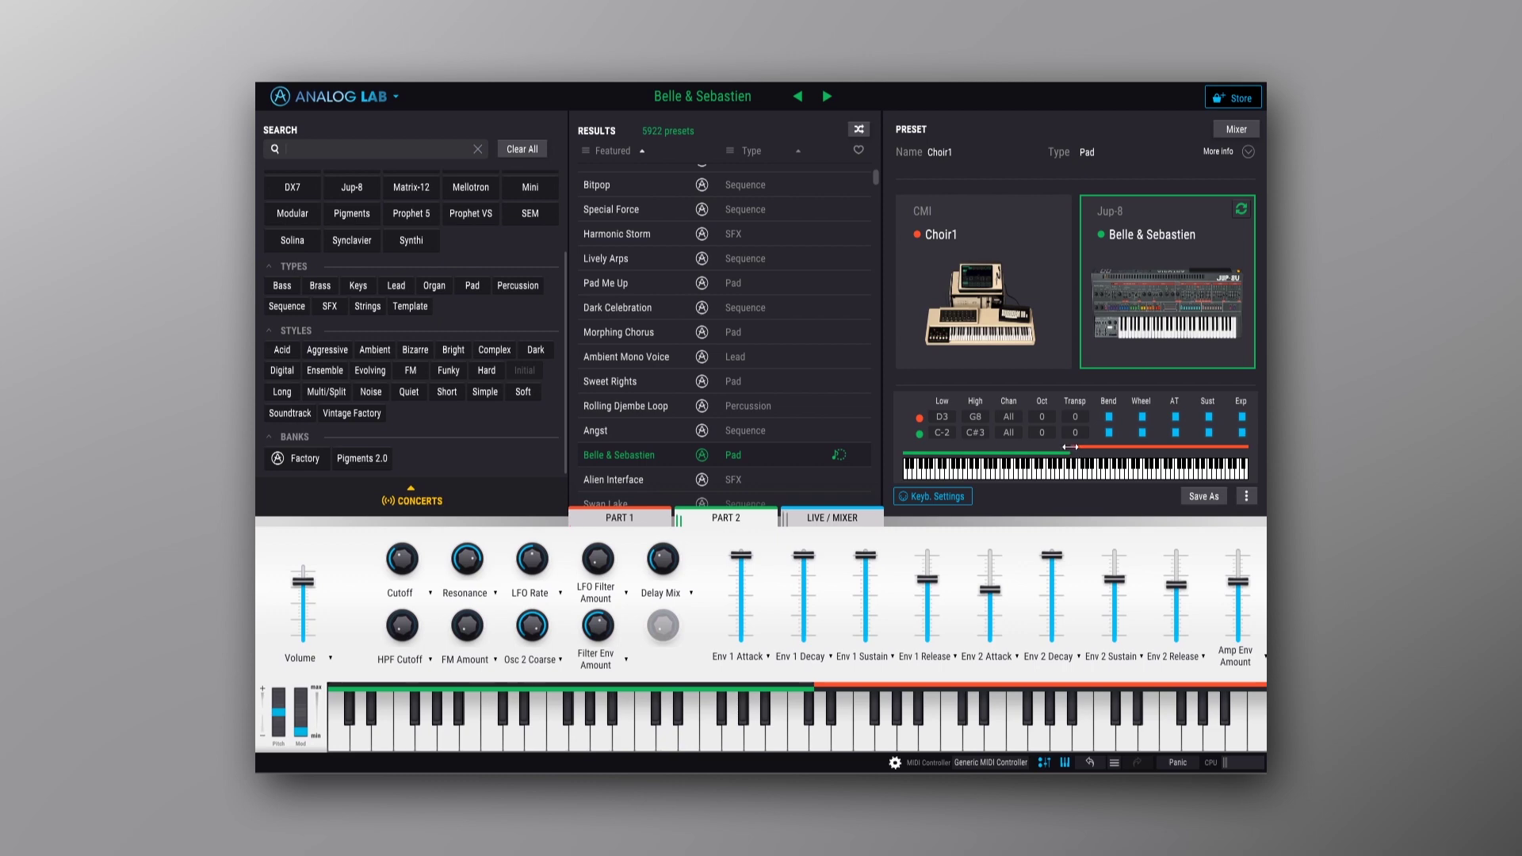
pyautogui.moveTo(1072, 450); pyautogui.dragTo(904, 449)
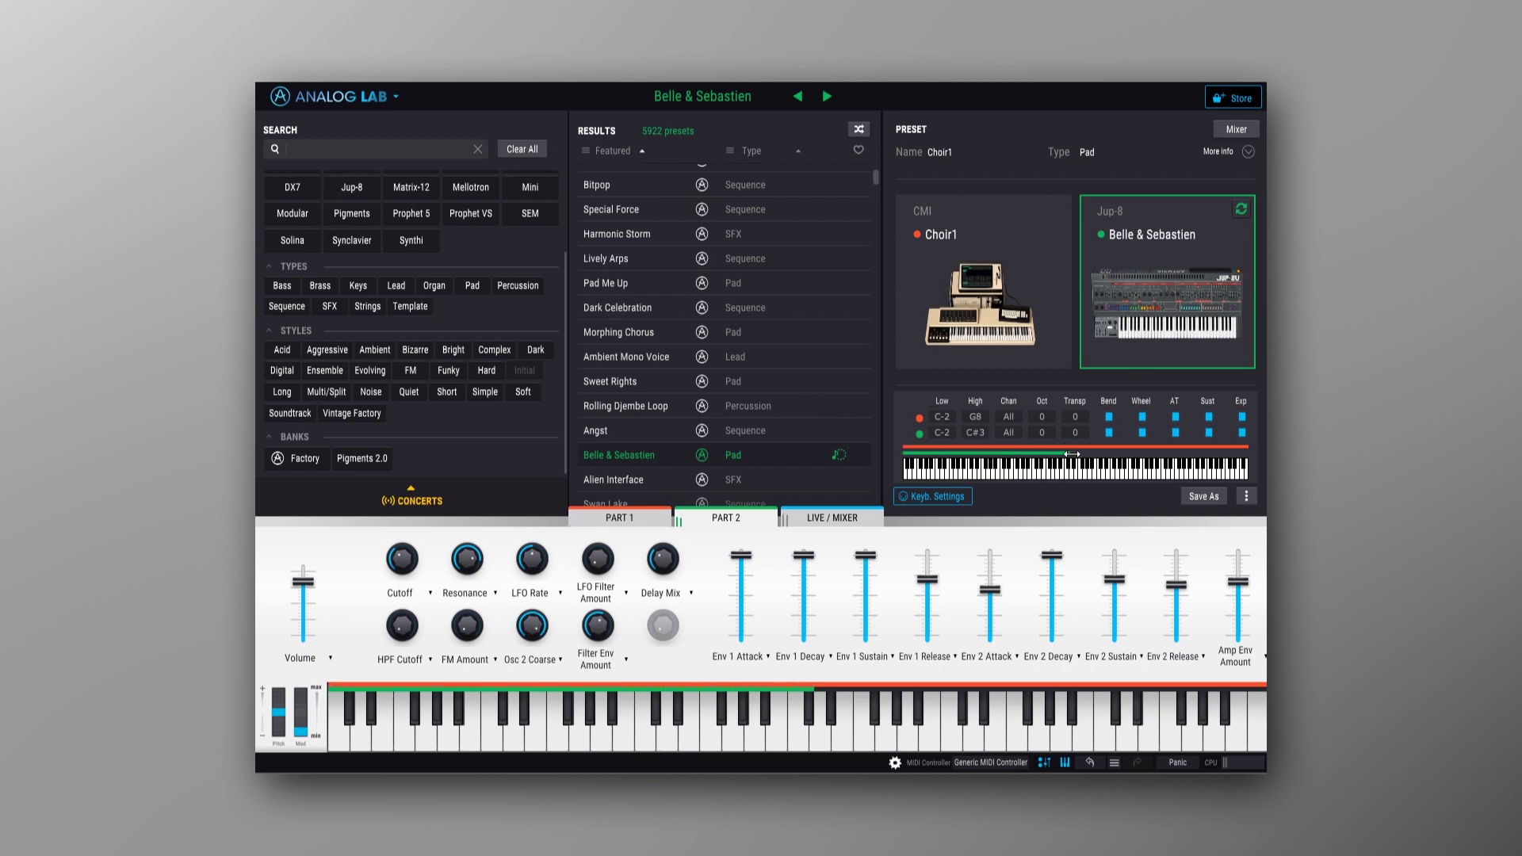
pyautogui.moveTo(1071, 451); pyautogui.dragTo(1257, 452)
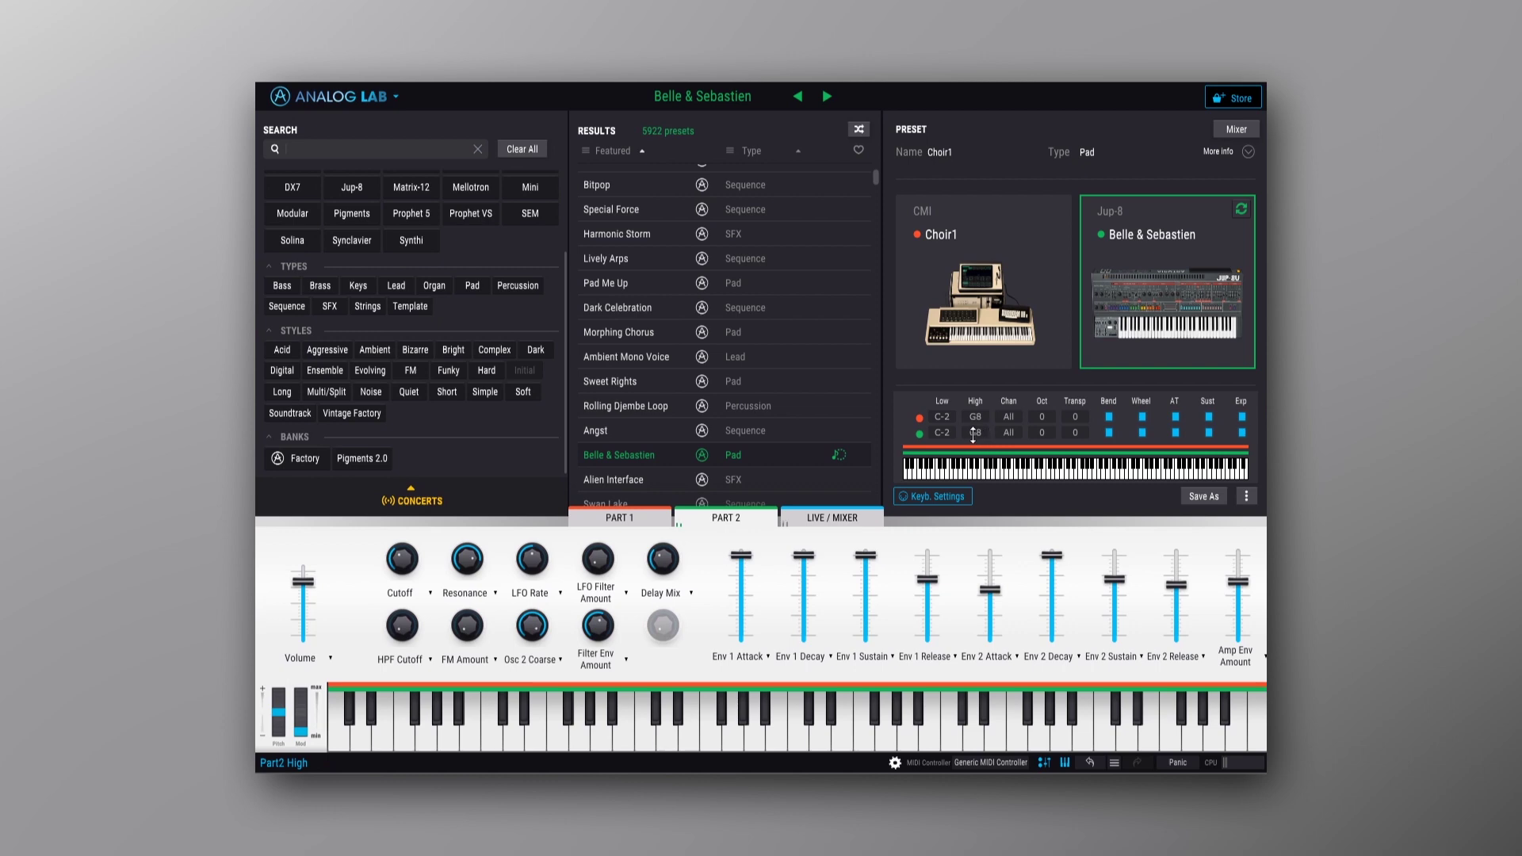
pyautogui.moveTo(973, 434); pyautogui.dragTo(974, 445)
# Filter by Pianos, Organs and Multi, then load the Stage & Synth multi preset.
pyautogui.scroll(3, 463, 379)
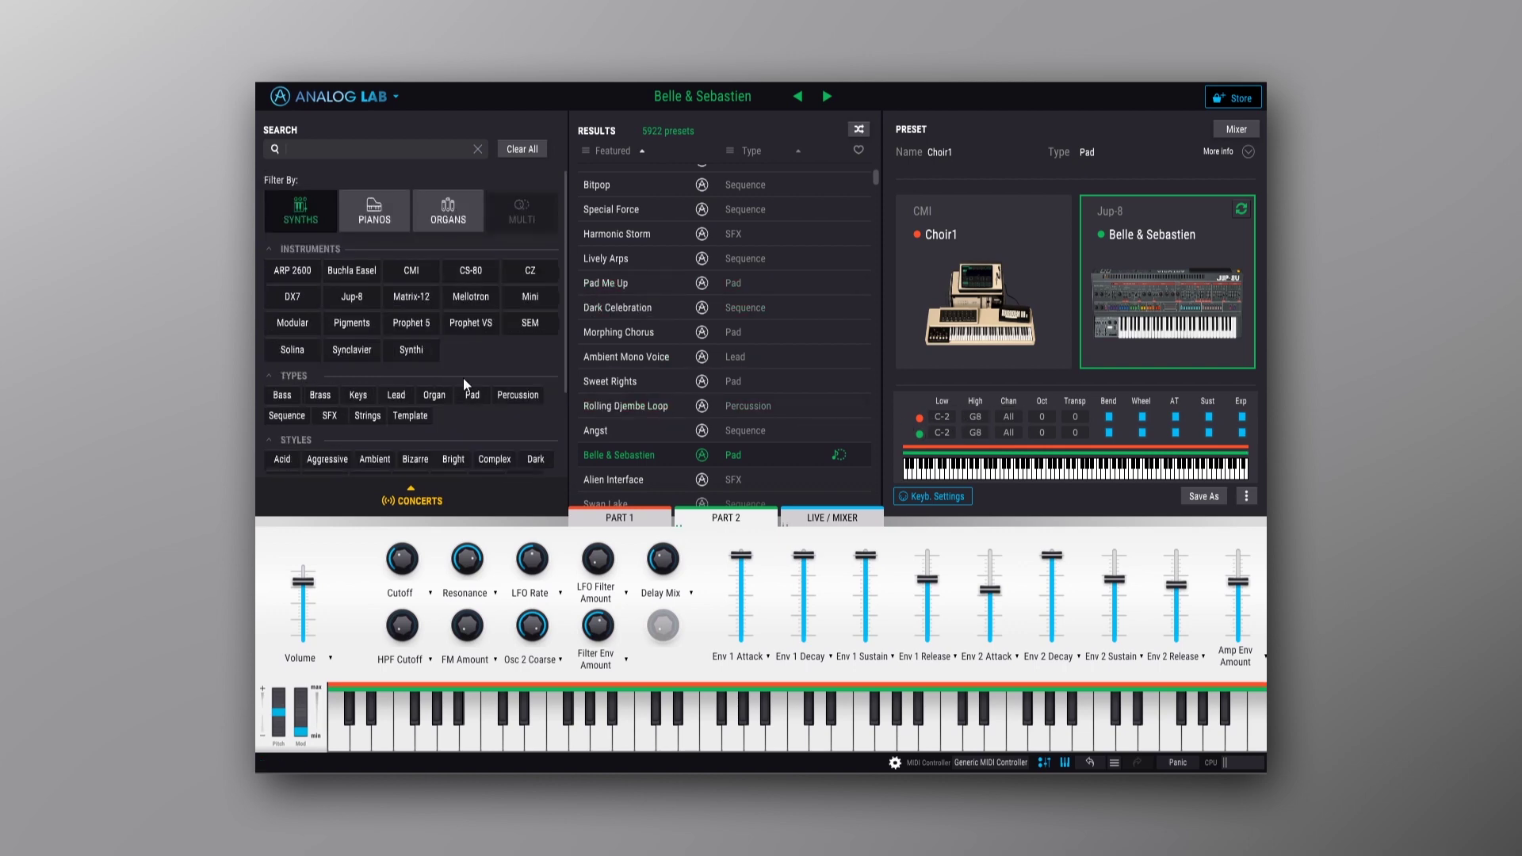
pyautogui.click(378, 220)
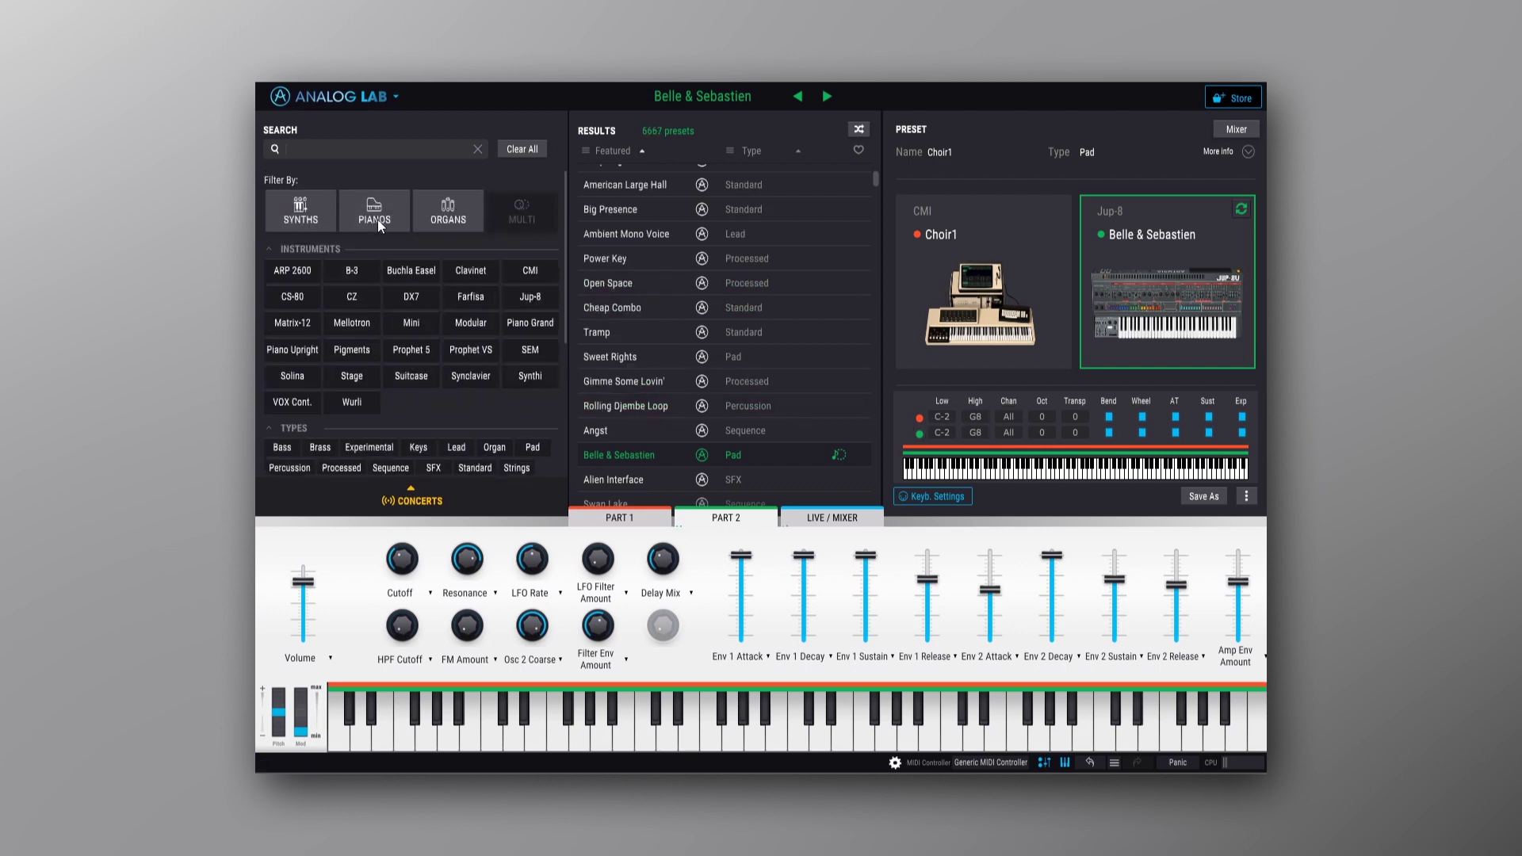
pyautogui.click(452, 210)
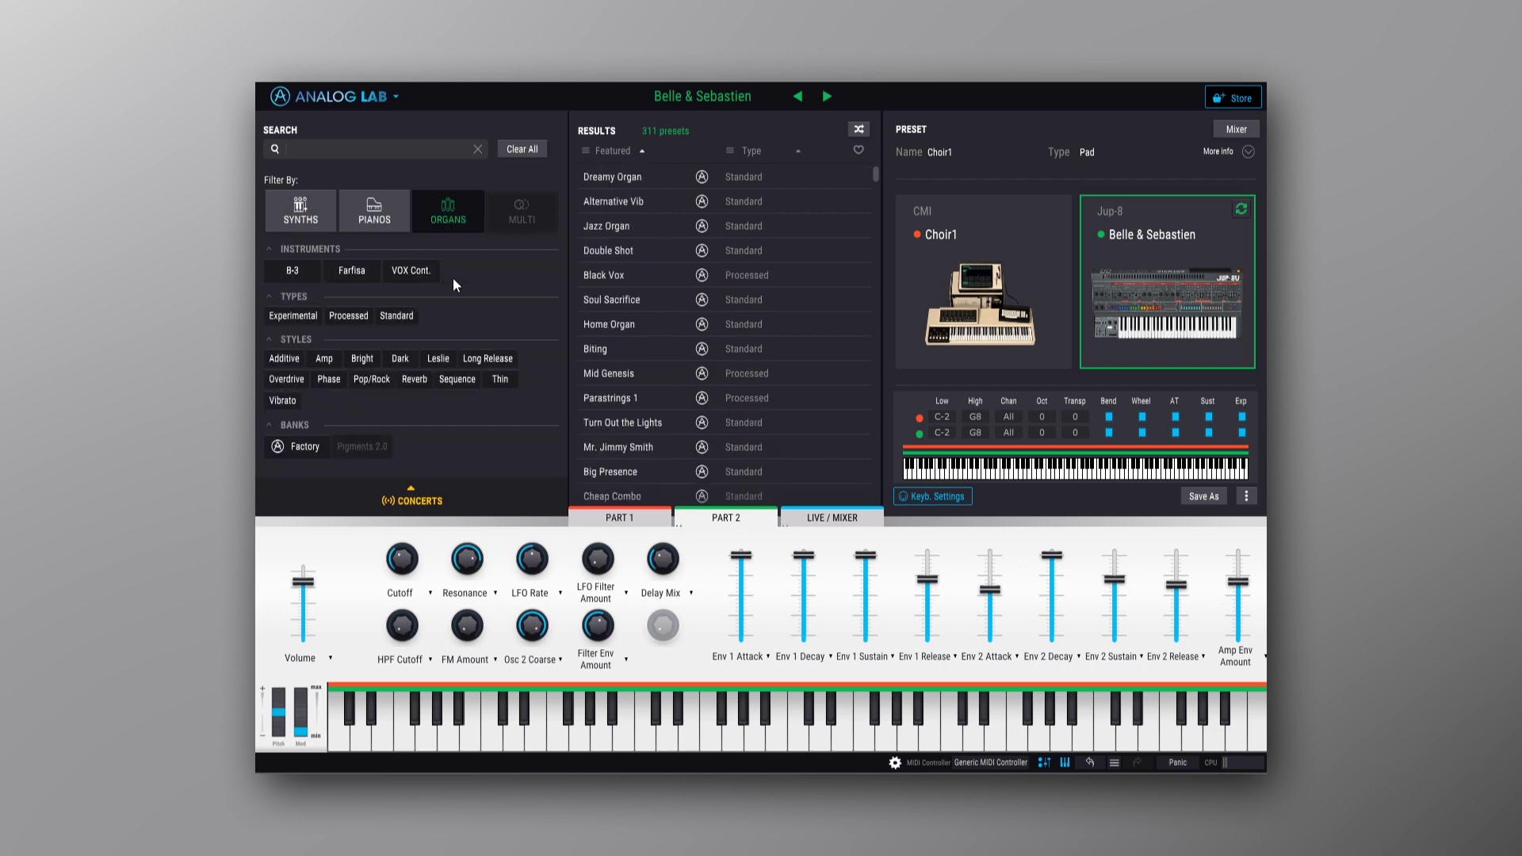
pyautogui.click(512, 220)
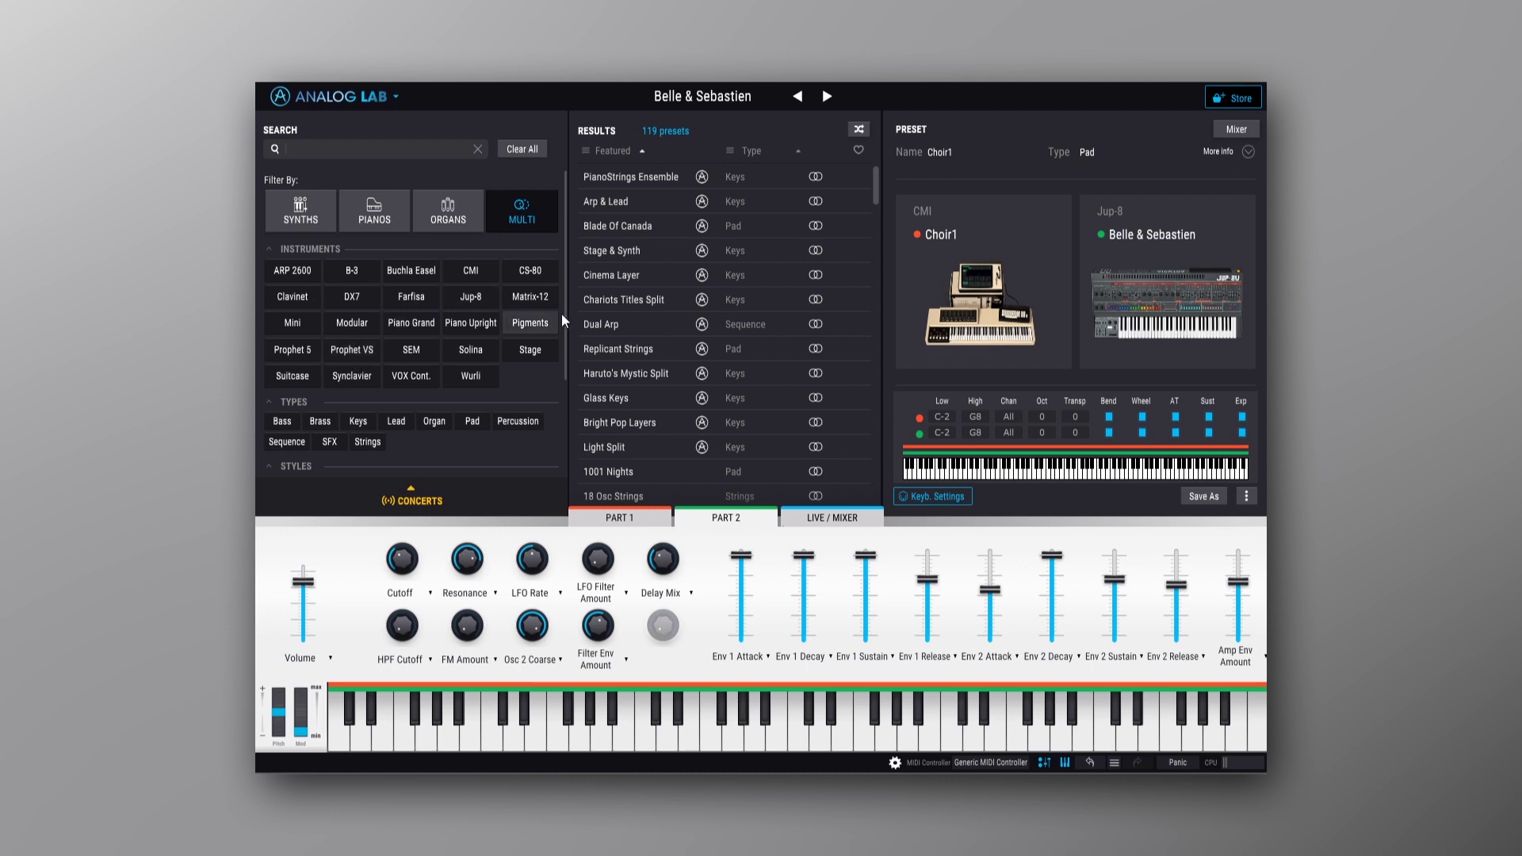
pyautogui.click(641, 249)
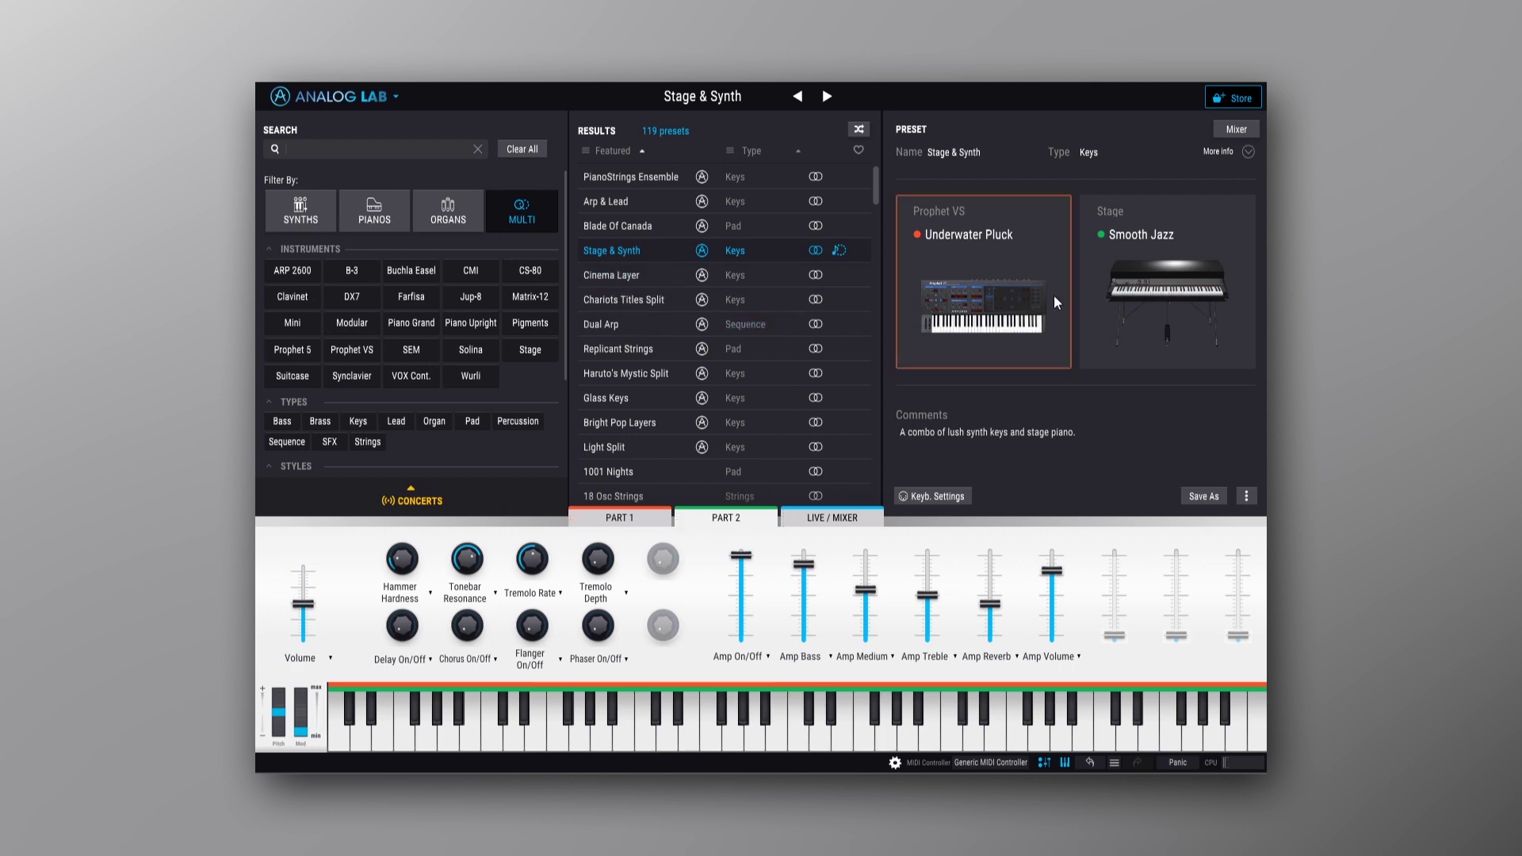
# View the Prophet VS and Stage piano part controls, then show the Live/Mixer section.
pyautogui.moveTo(1156, 292)
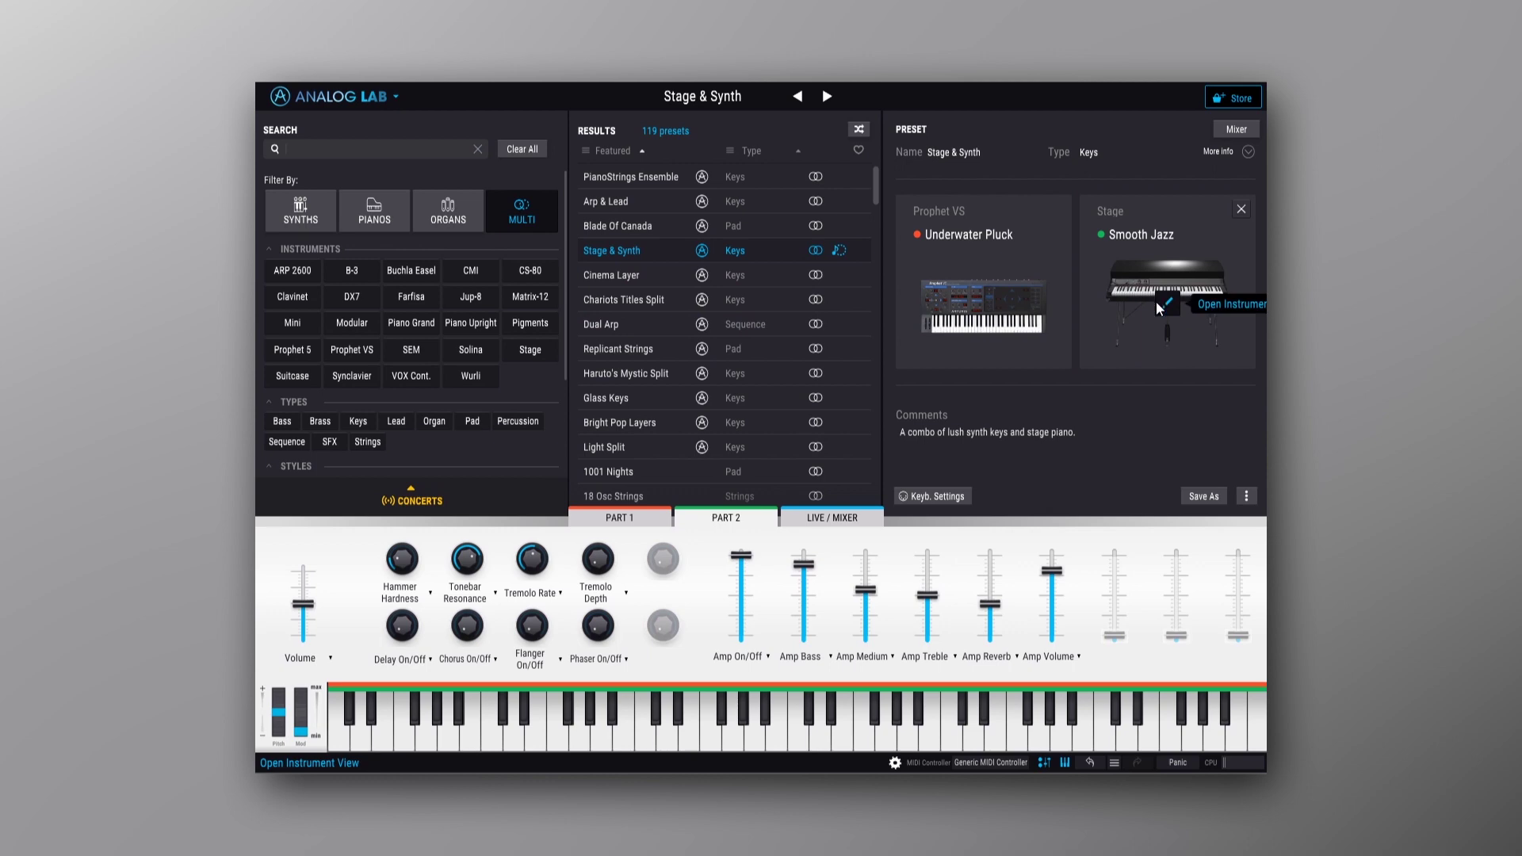
pyautogui.click(626, 518)
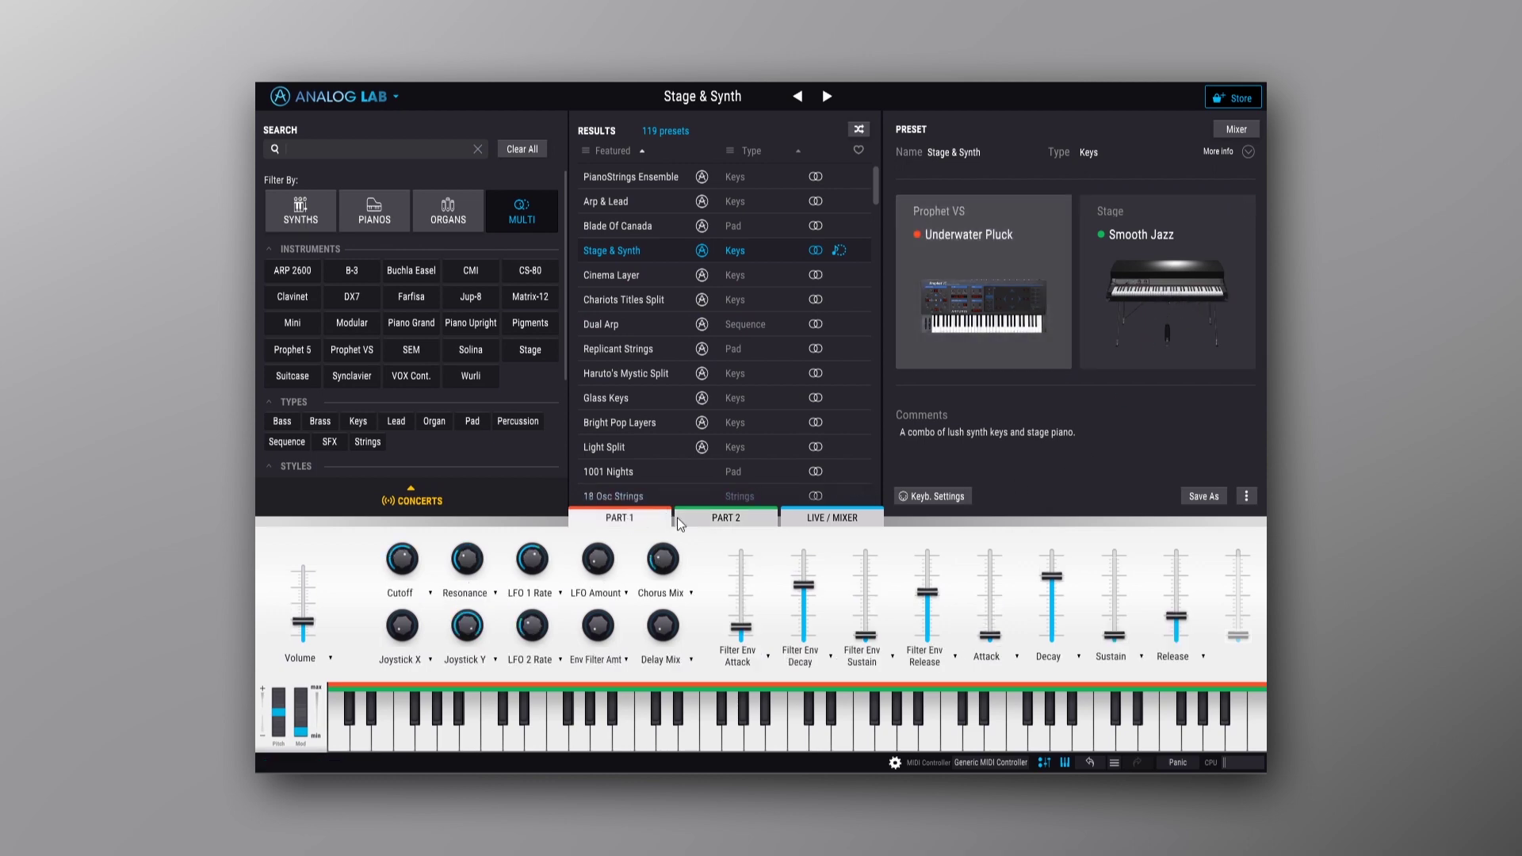
pyautogui.click(730, 519)
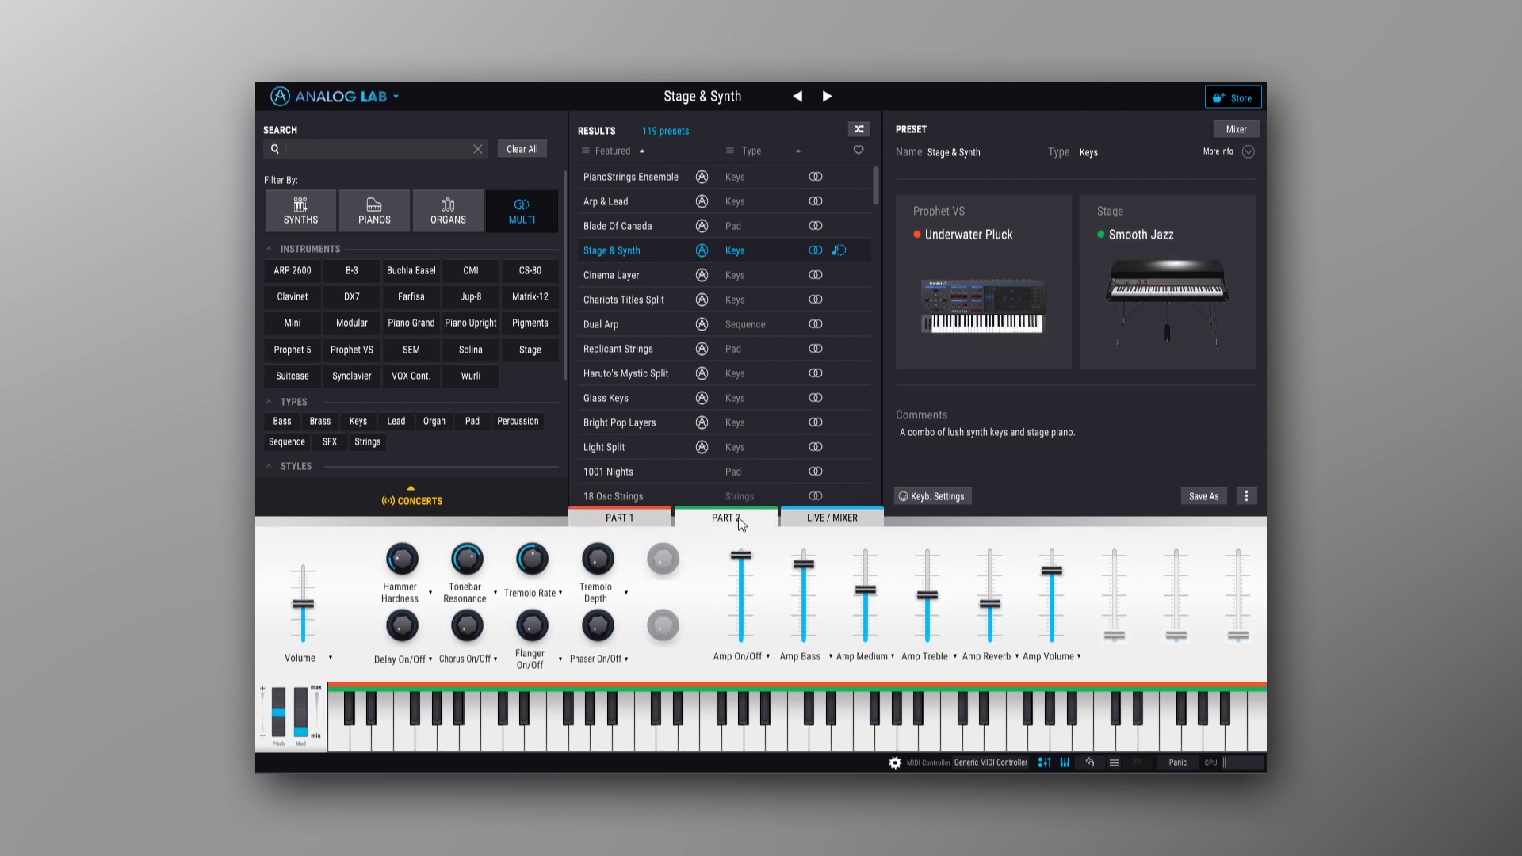
pyautogui.click(834, 520)
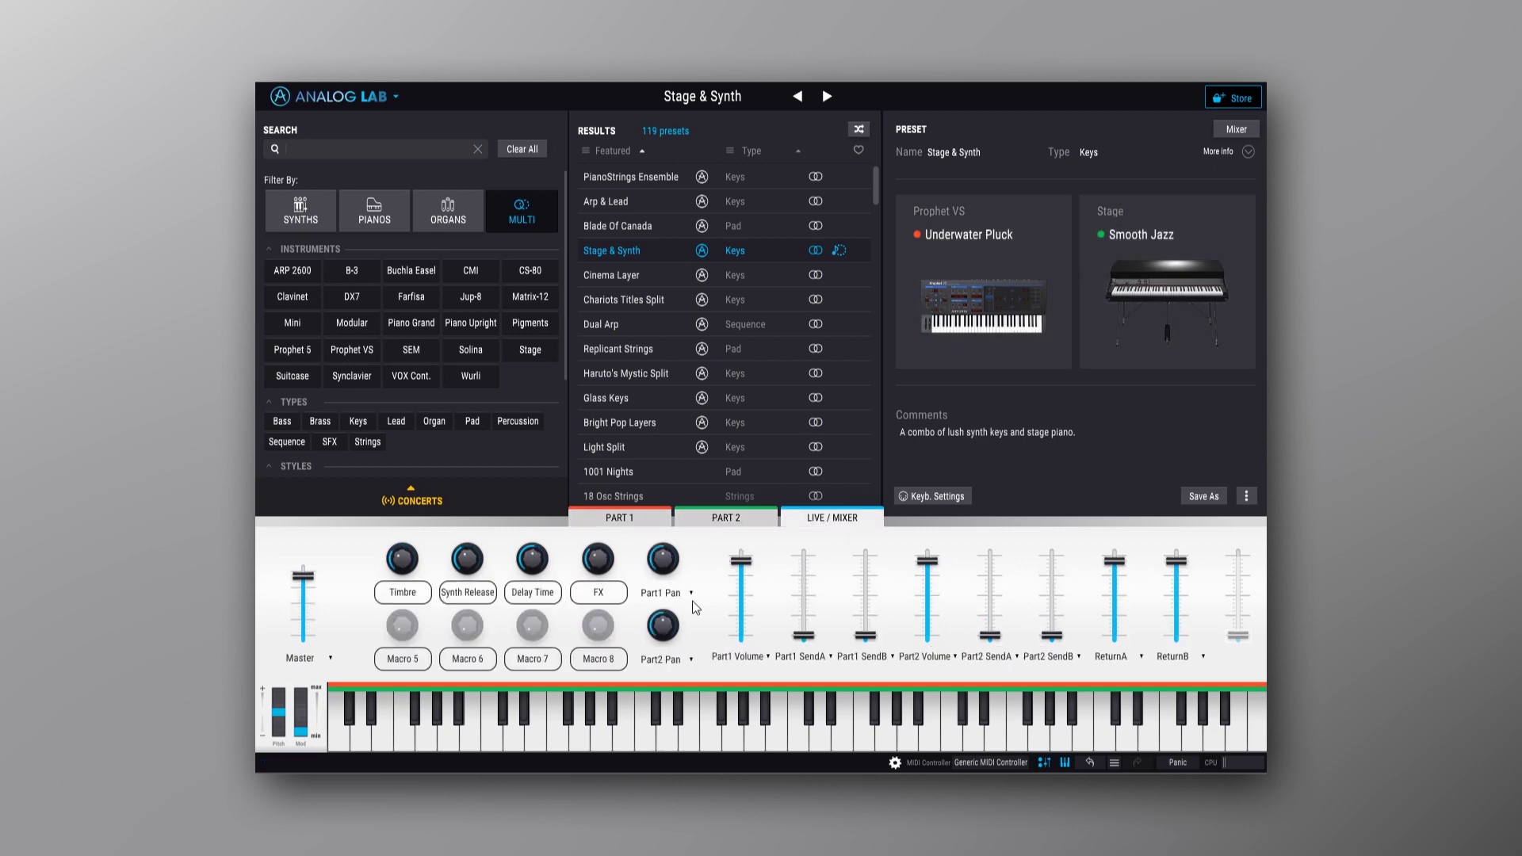
# Inspect Macro 7's assignment settings and the Part1 Volume fader's parameter list without changes.
pyautogui.click(530, 659)
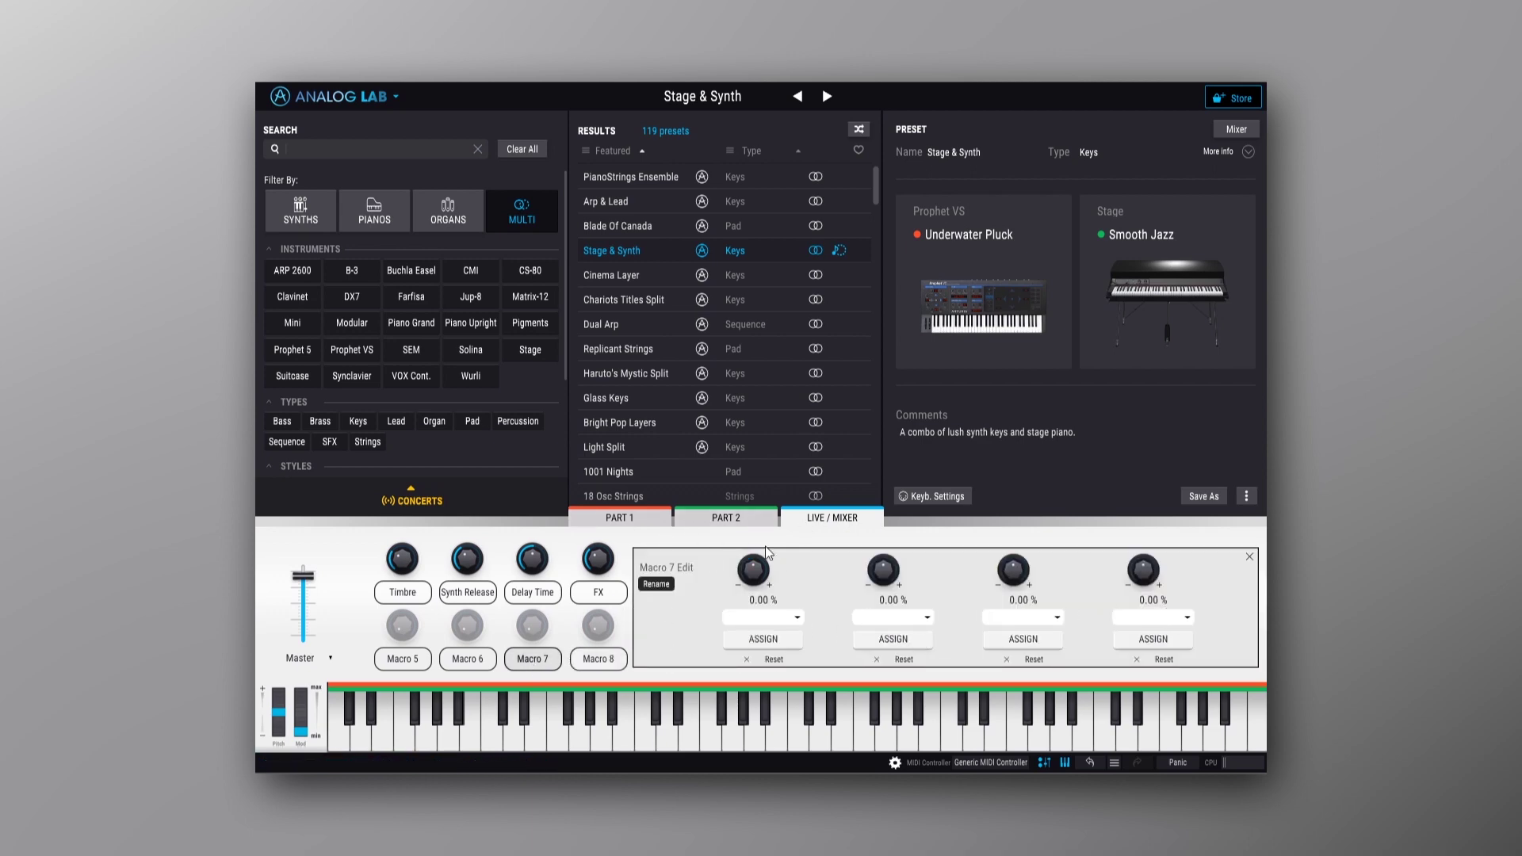
pyautogui.click(745, 657)
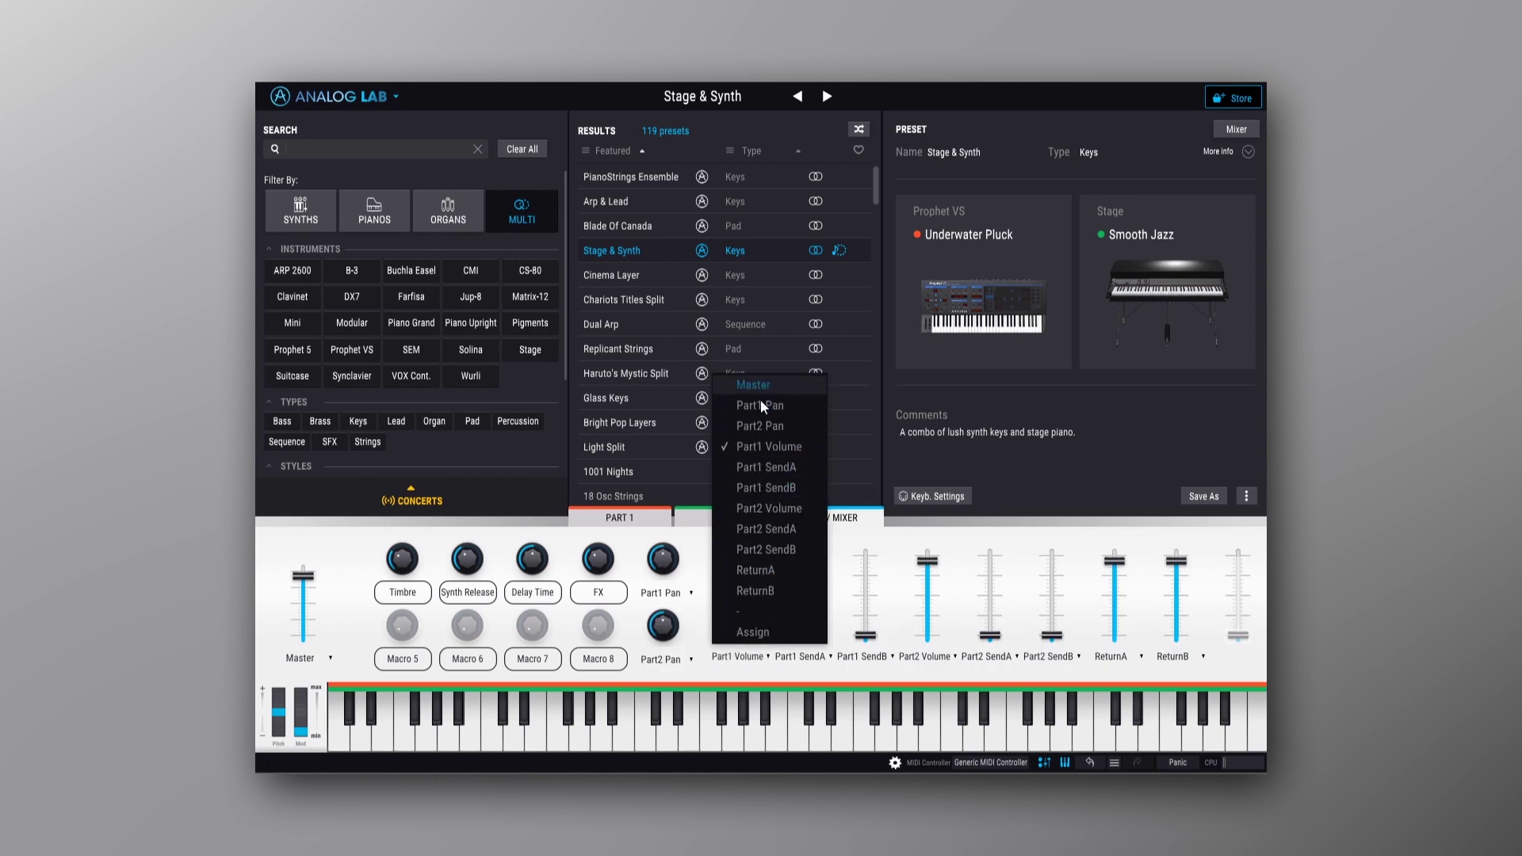
pyautogui.click(754, 655)
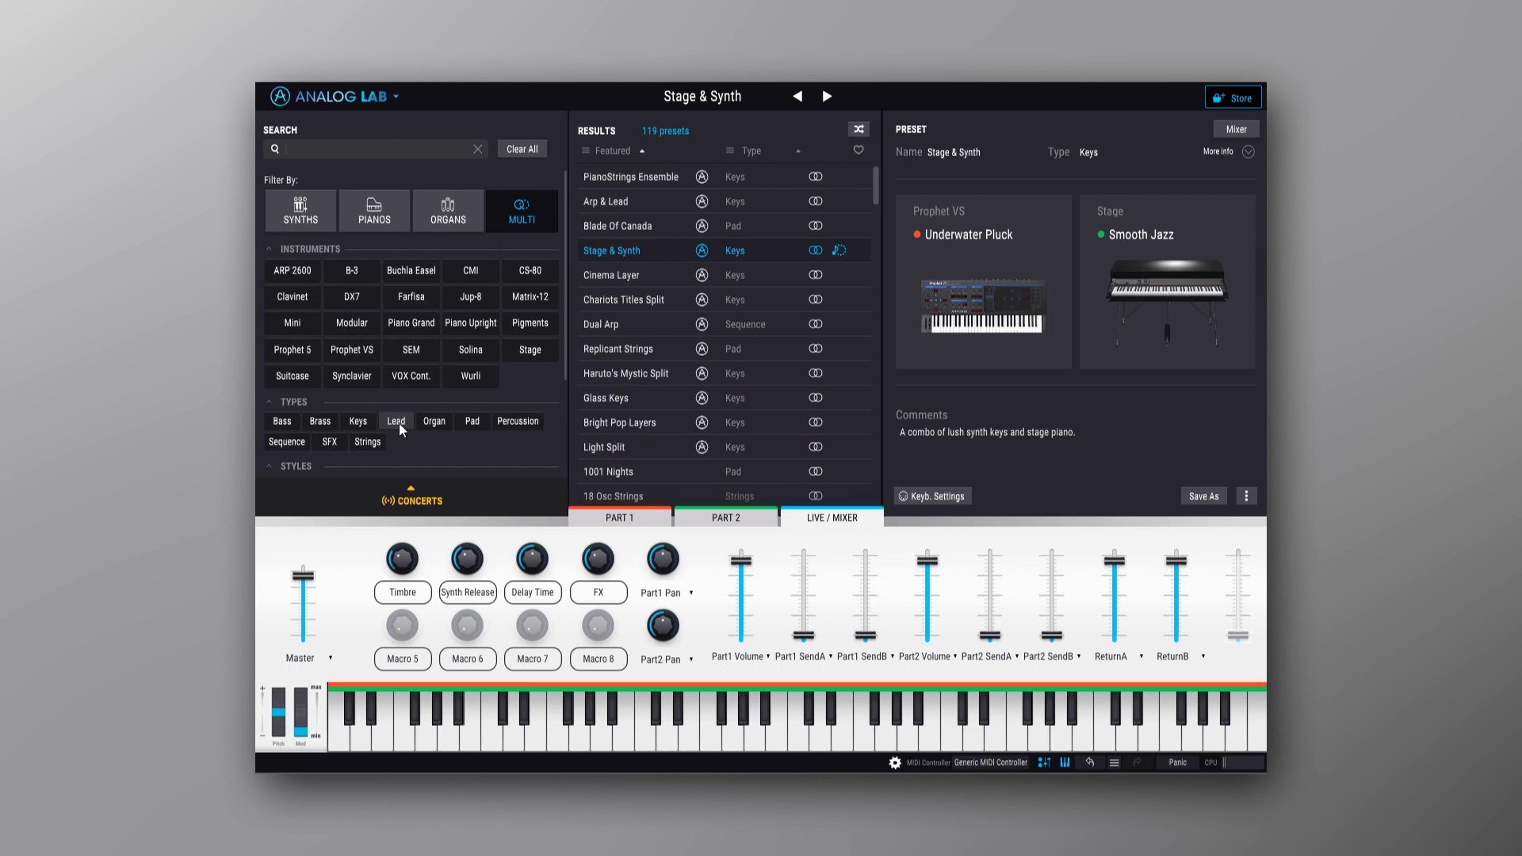
# Open the Demo Concert set list and load Mini Lead from Song 2 - Analog Dreams.
pyautogui.click(412, 493)
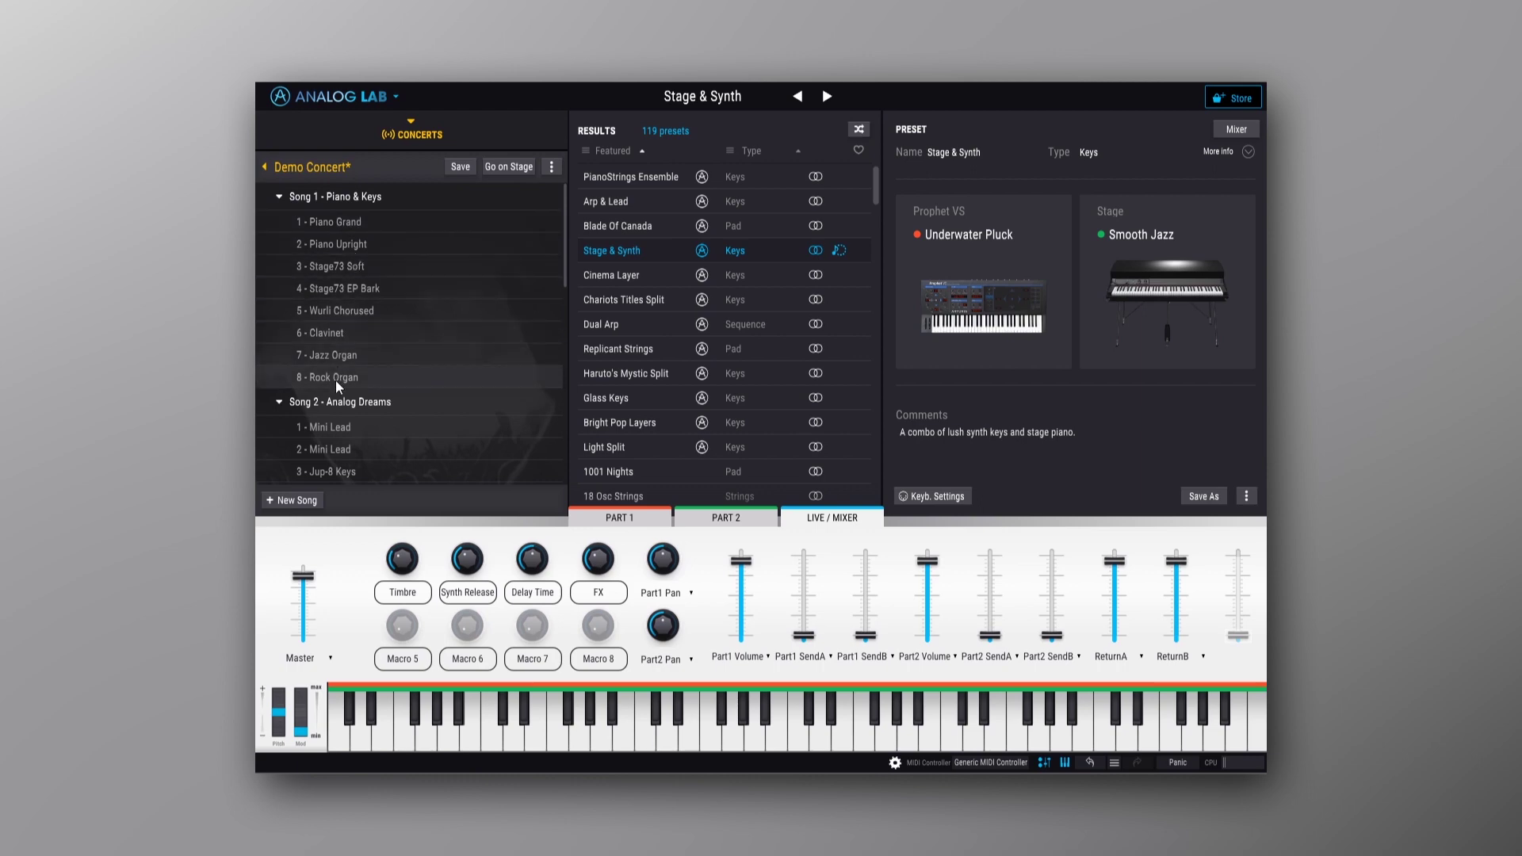
pyautogui.scroll(-3, 336, 431)
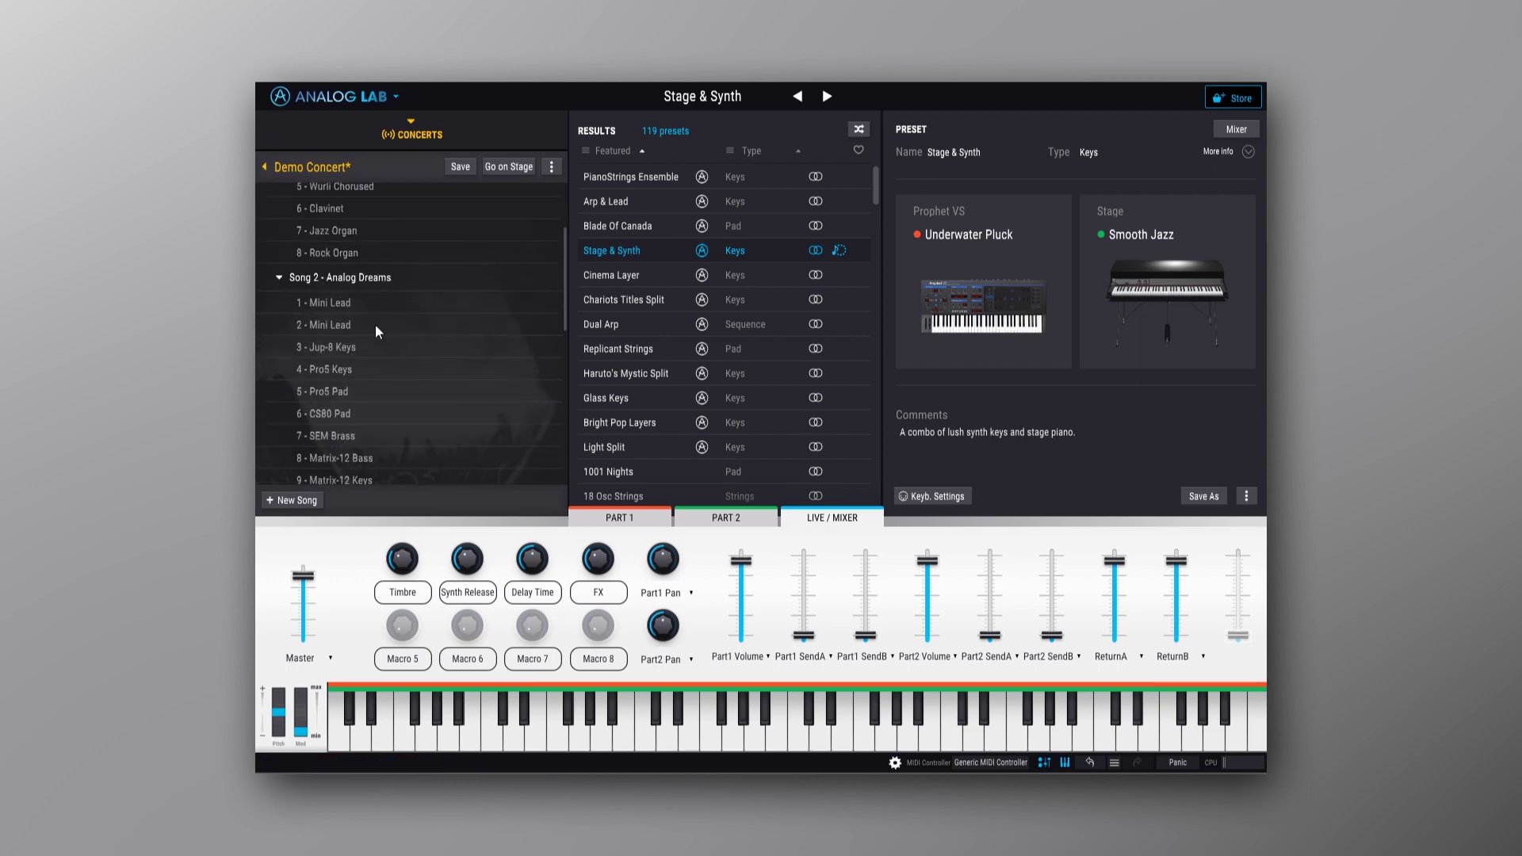
pyautogui.click(359, 300)
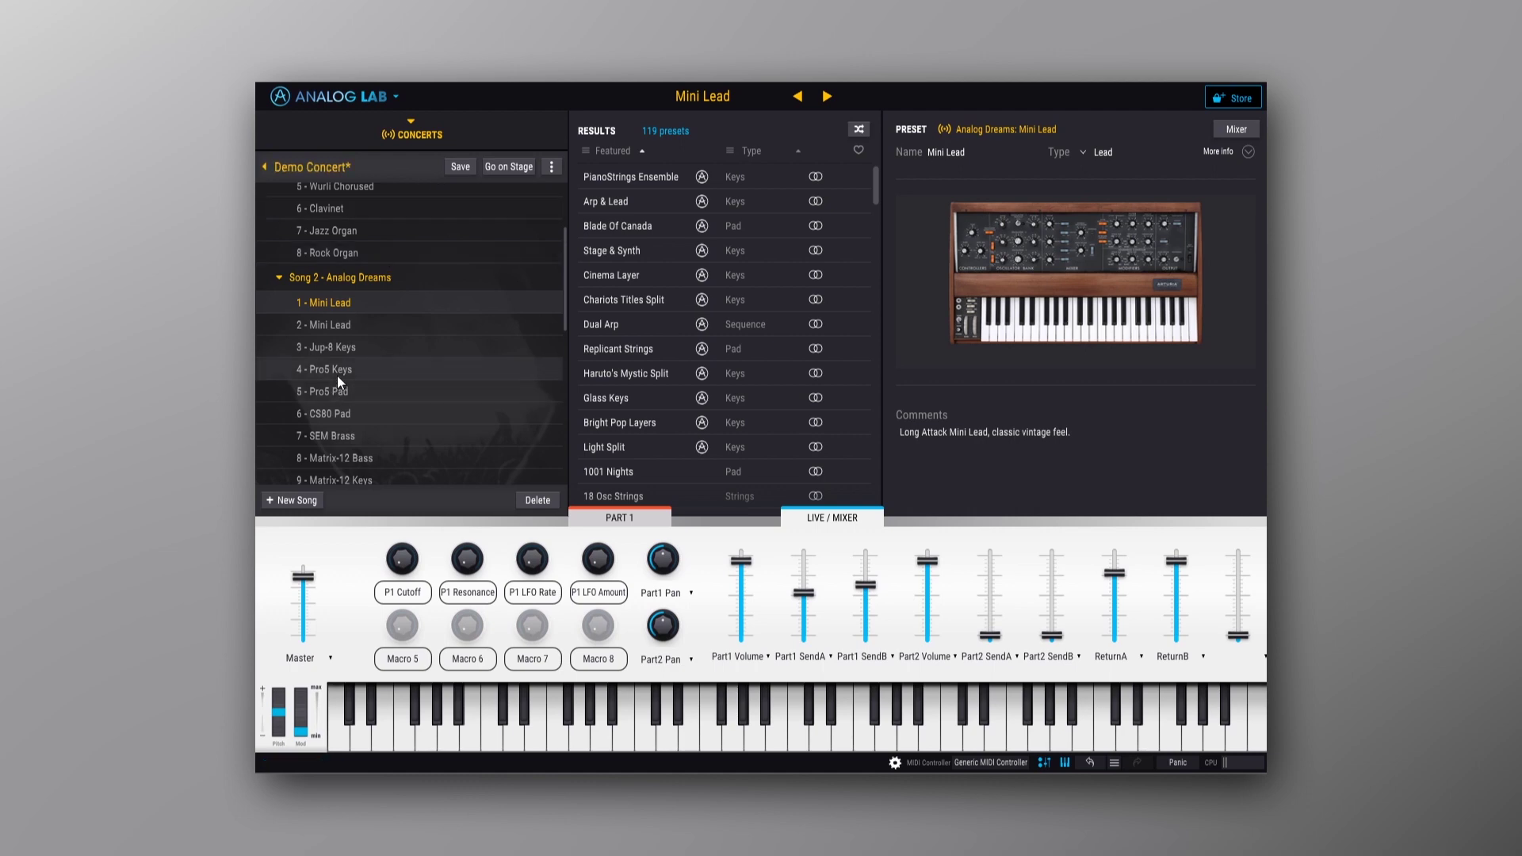
# Go on Stage with Mini Lead and check its Delay/Reverb sends and Part1 Pan of 0.500.
pyautogui.click(501, 164)
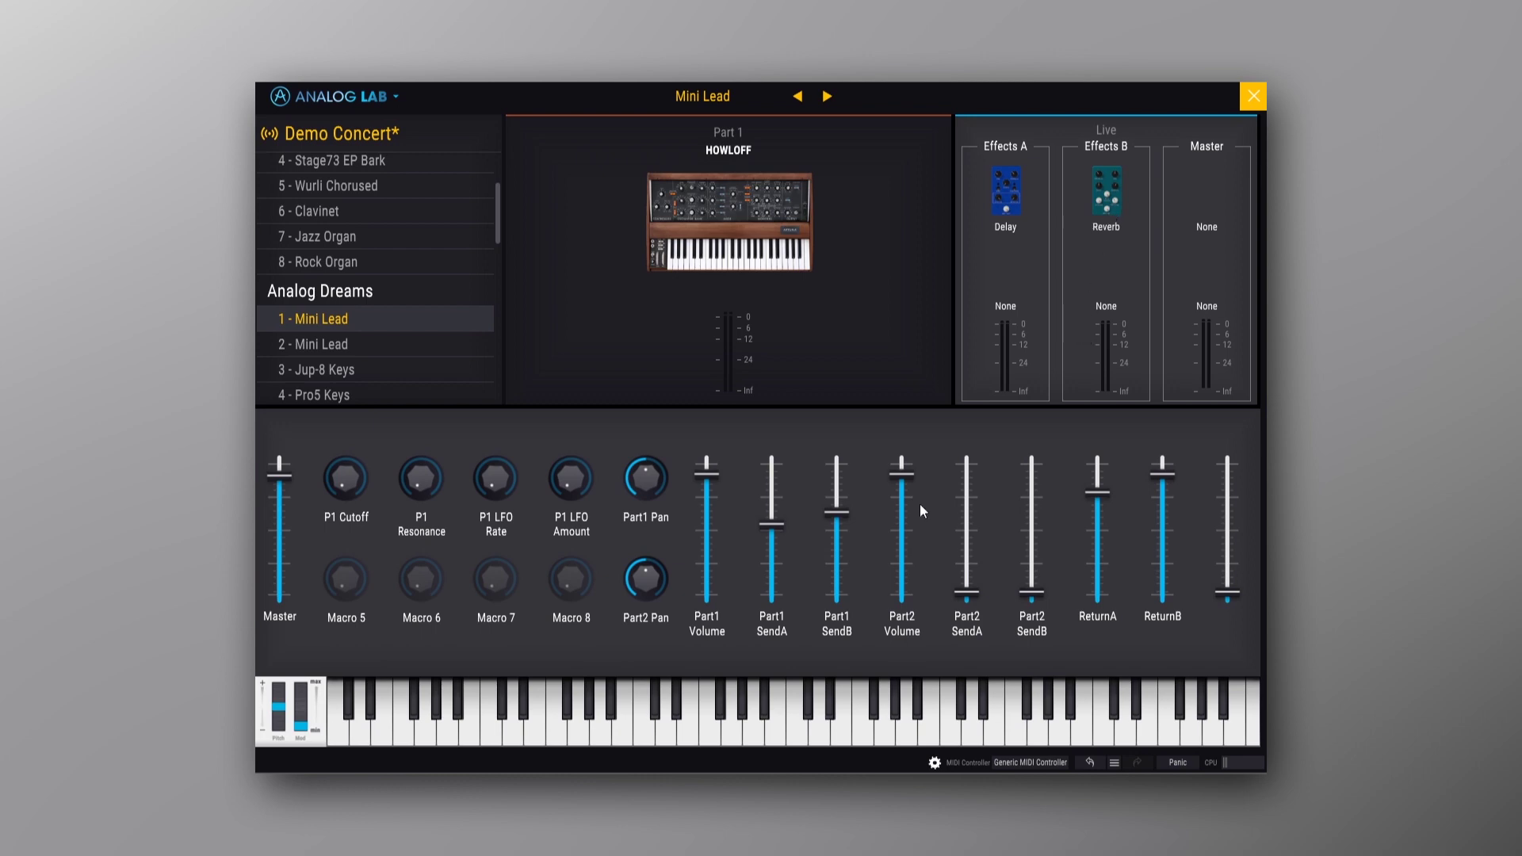
pyautogui.moveTo(694, 519)
pyautogui.moveTo(777, 544)
pyautogui.moveTo(667, 470)
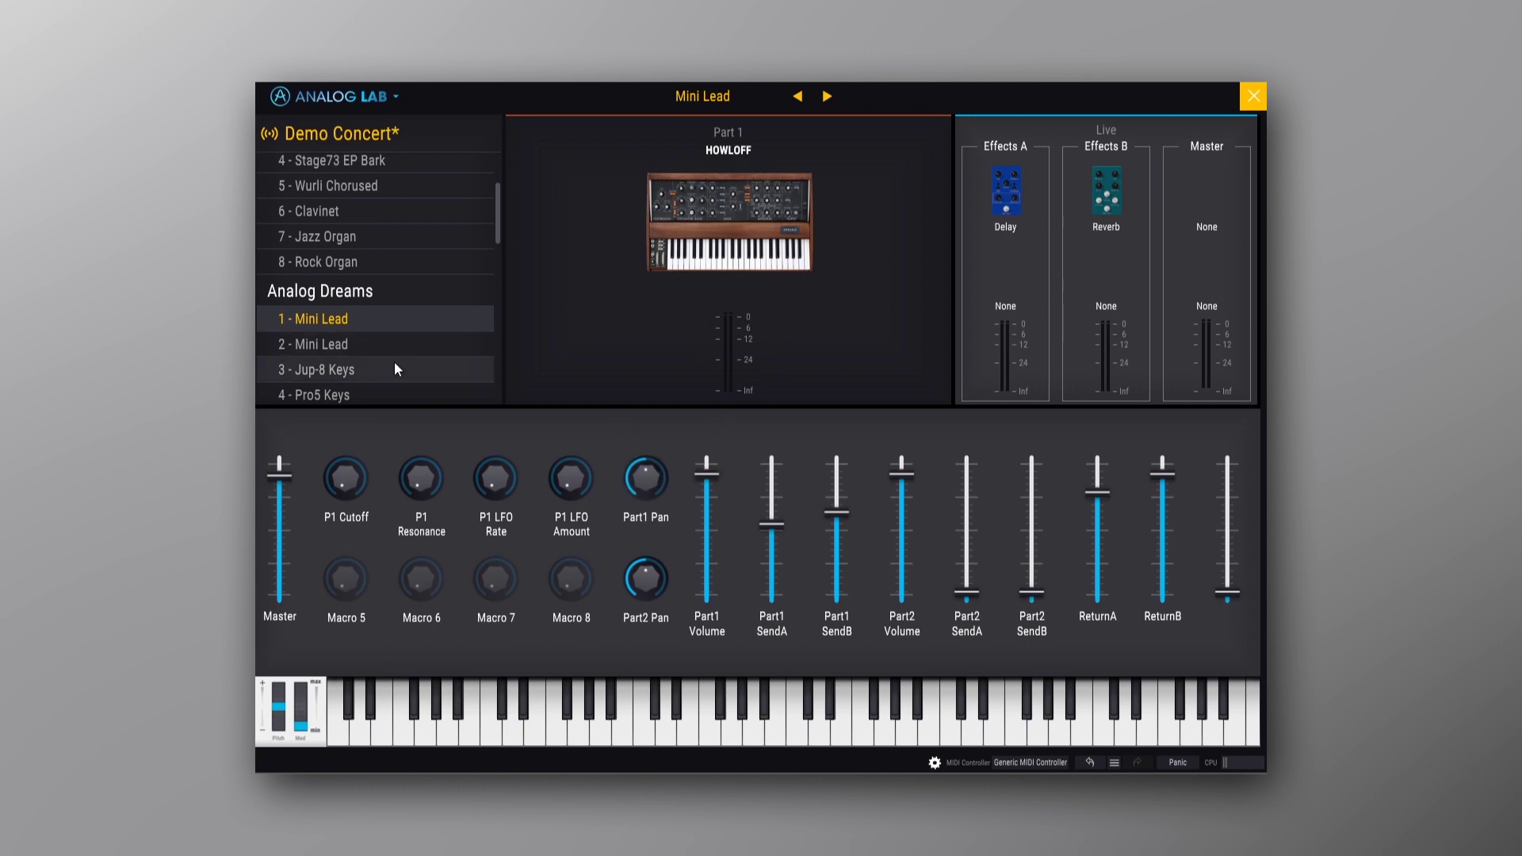
pyautogui.scroll(-1, 344, 346)
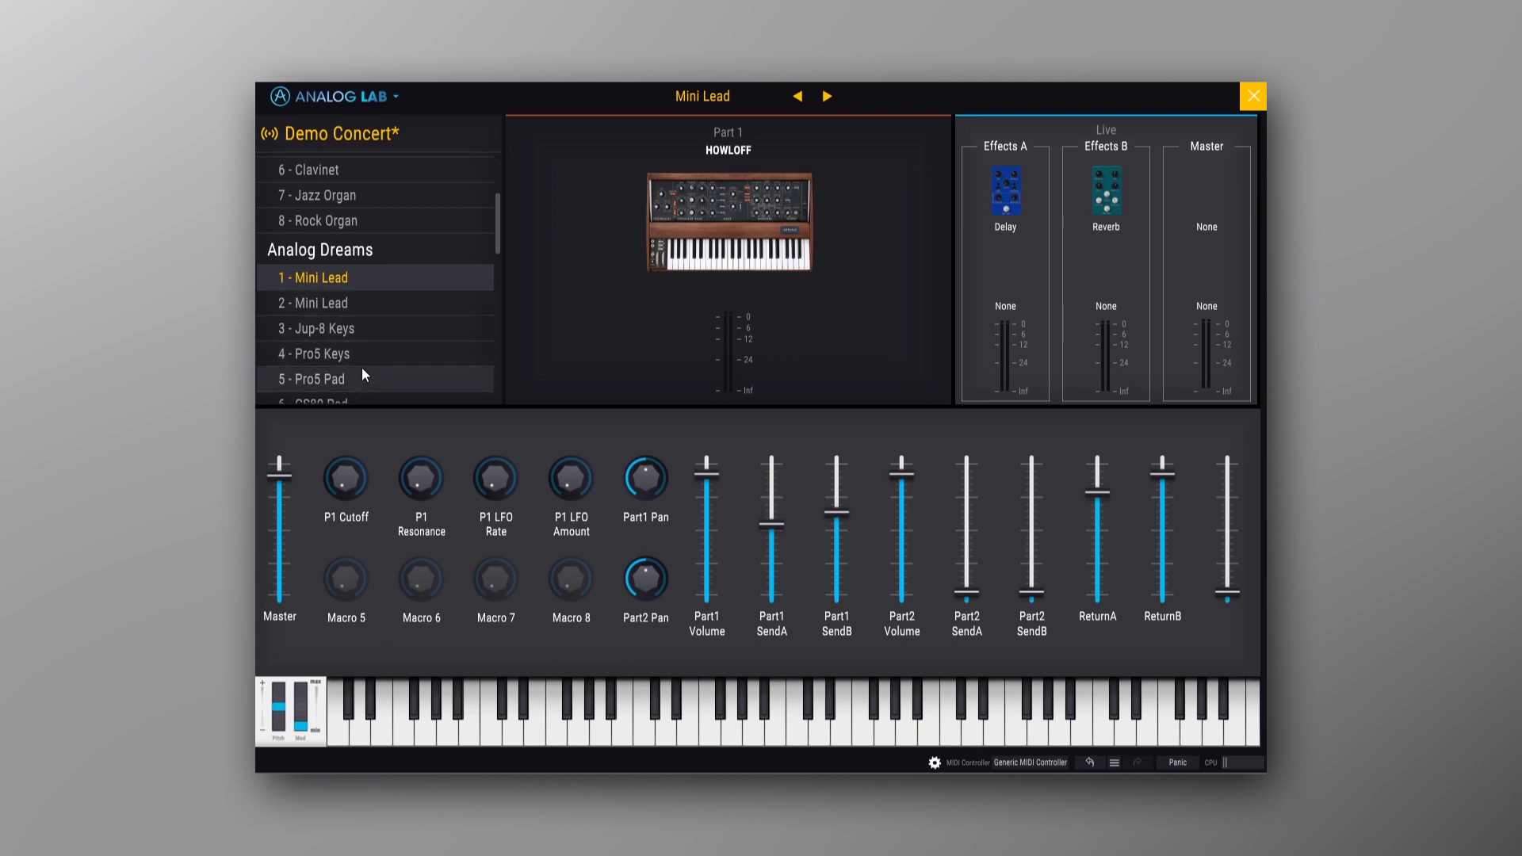
# Load 4 - Pro5 Keys from Analog Dreams, then advance to 5 - Pro5 Pad.
pyautogui.click(358, 355)
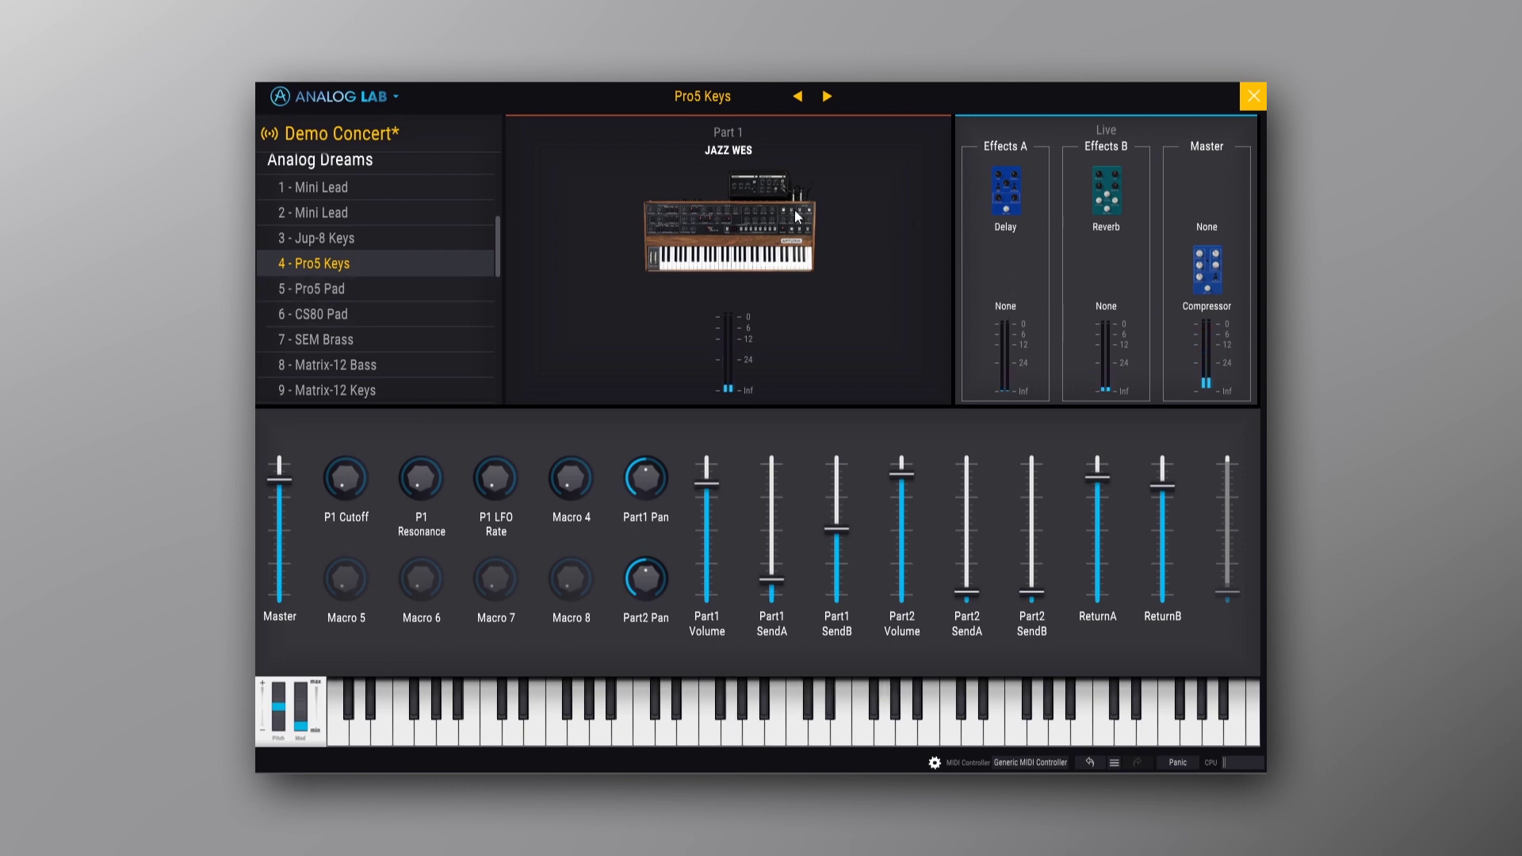
pyautogui.click(828, 95)
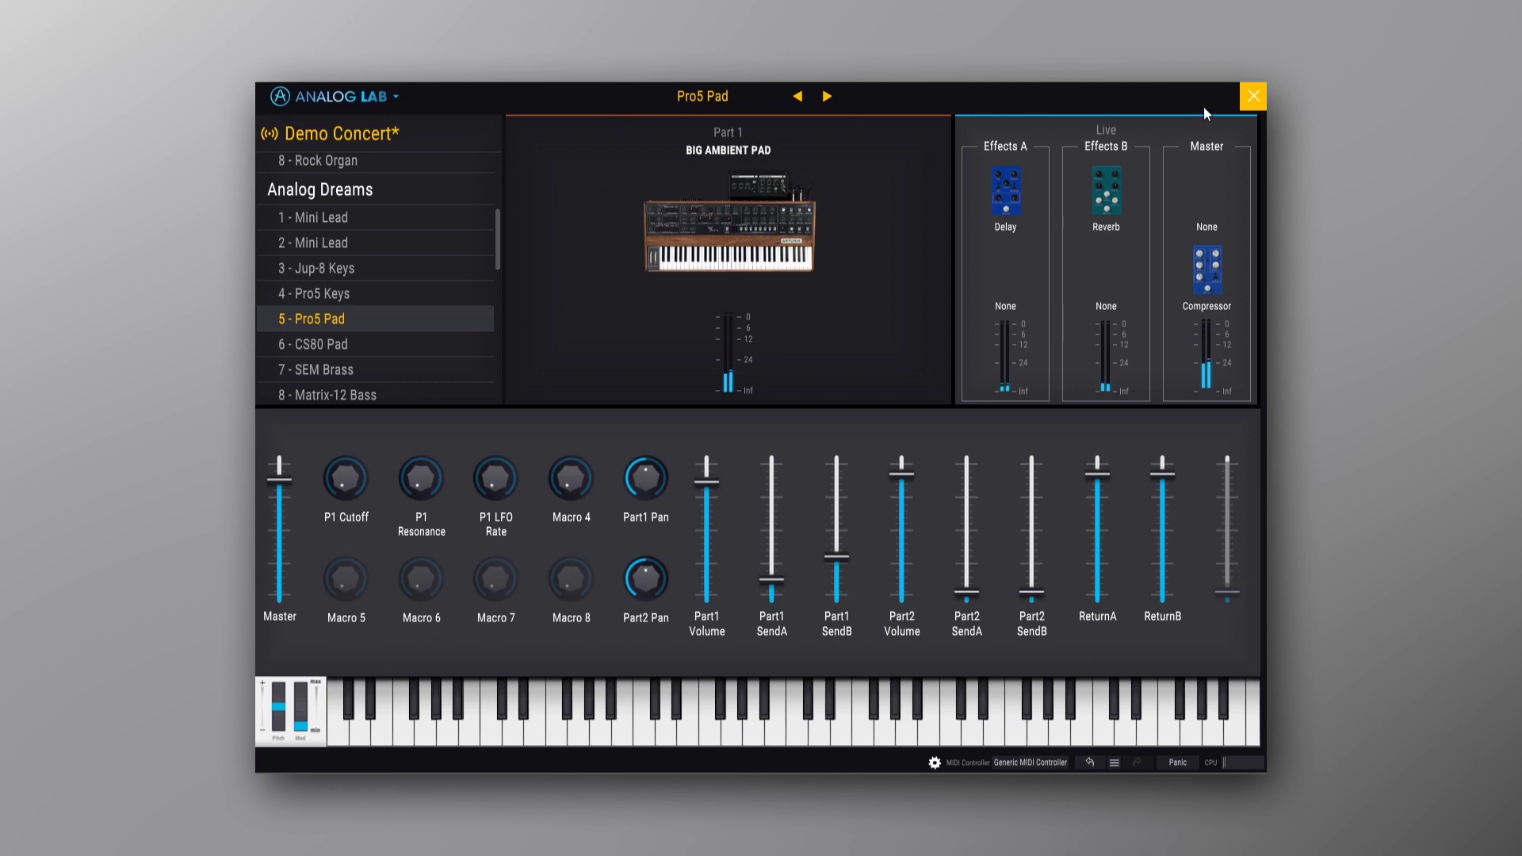
# Exit stage mode and collapse Concerts to show the 119 Multi presets, Pro5 Pad still loaded.
pyautogui.click(1256, 96)
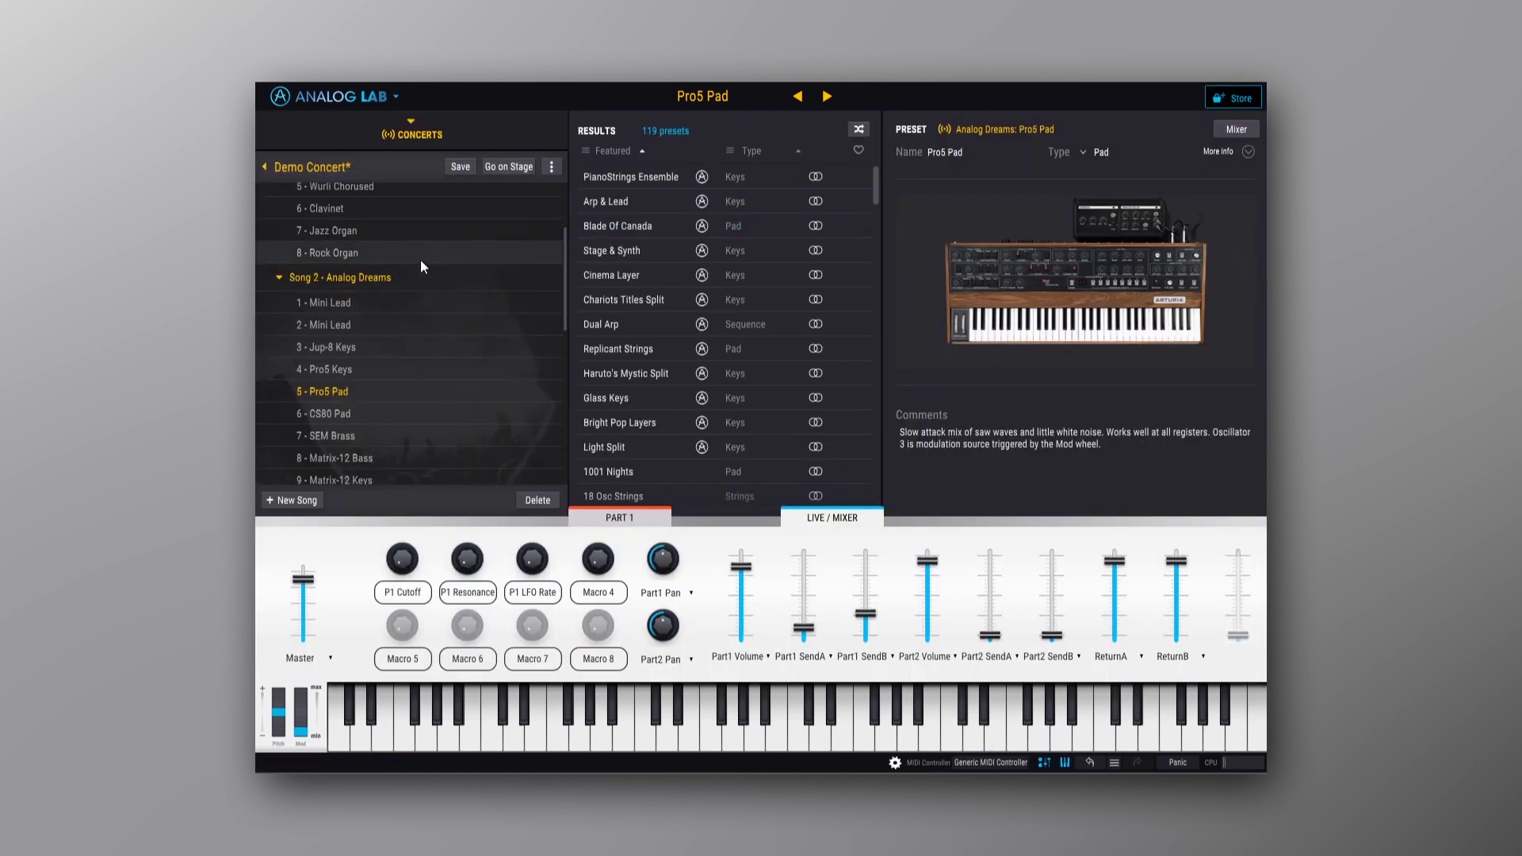
pyautogui.click(420, 134)
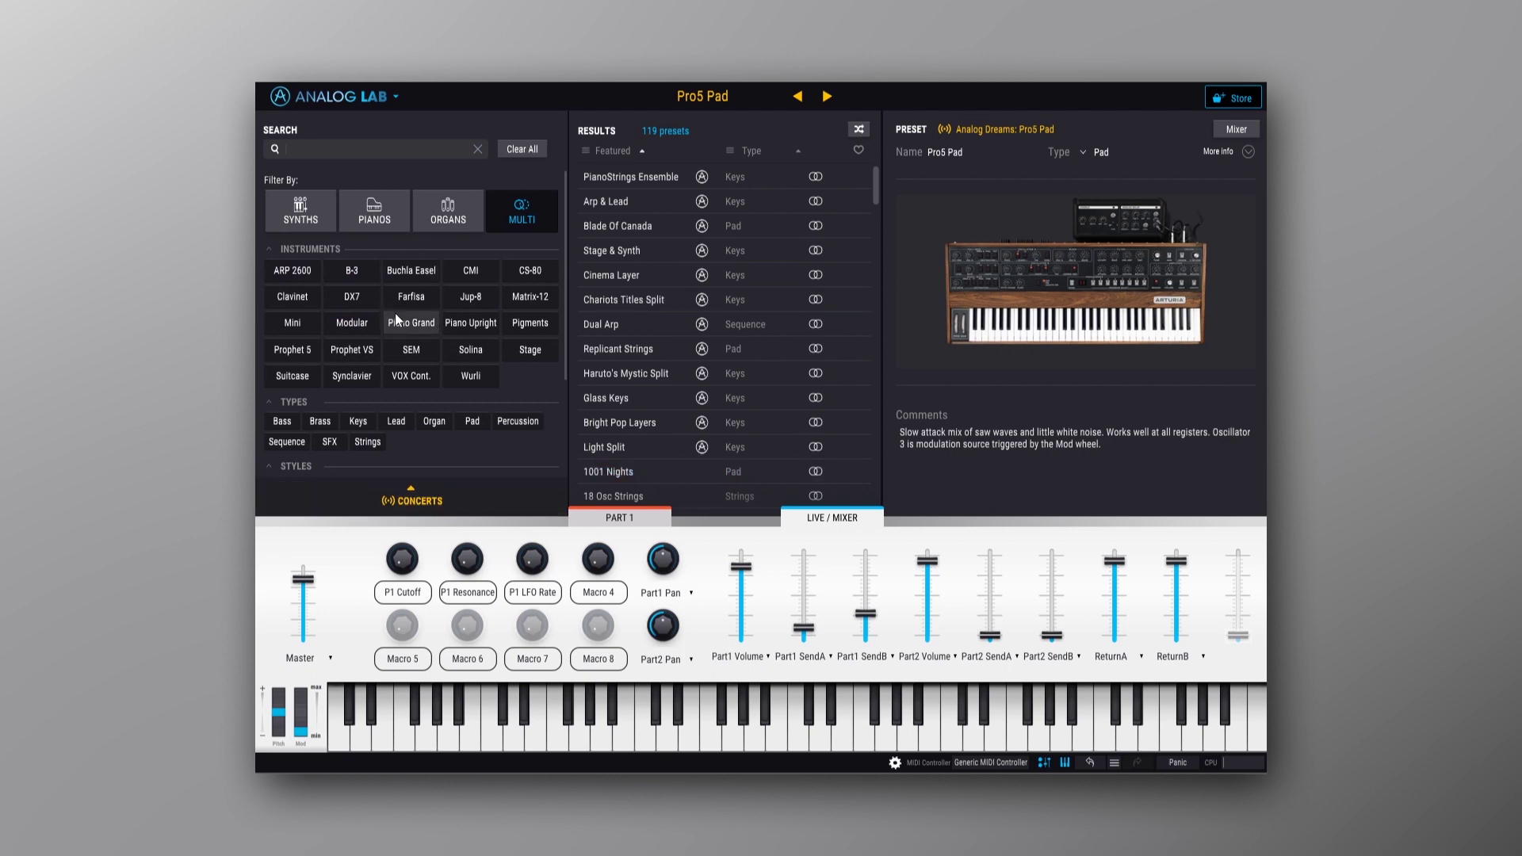
pyautogui.scroll(-2, 737, 396)
pyautogui.scroll(2, 806, 433)
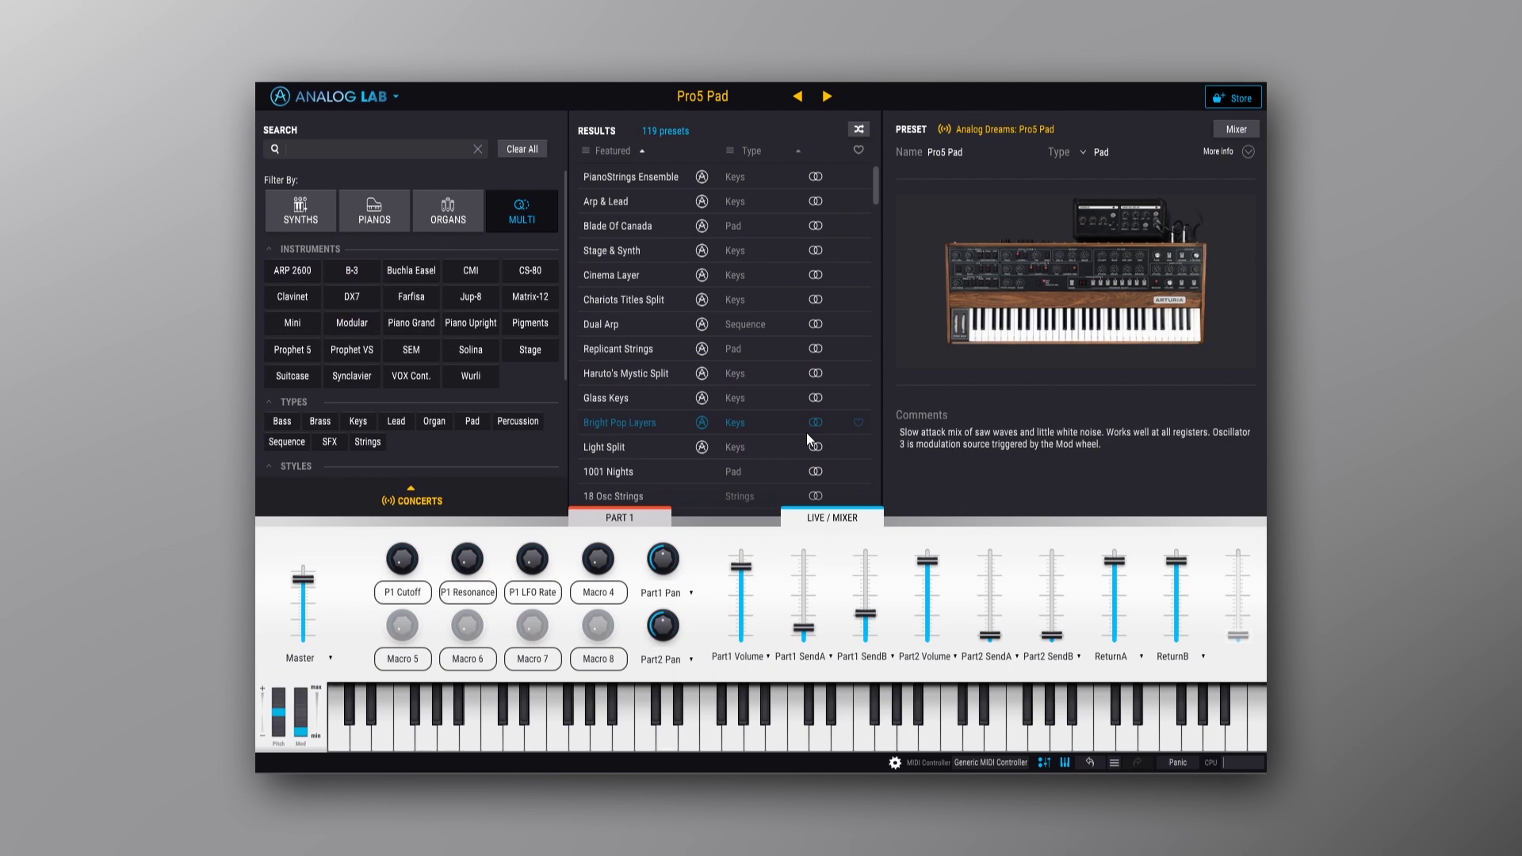